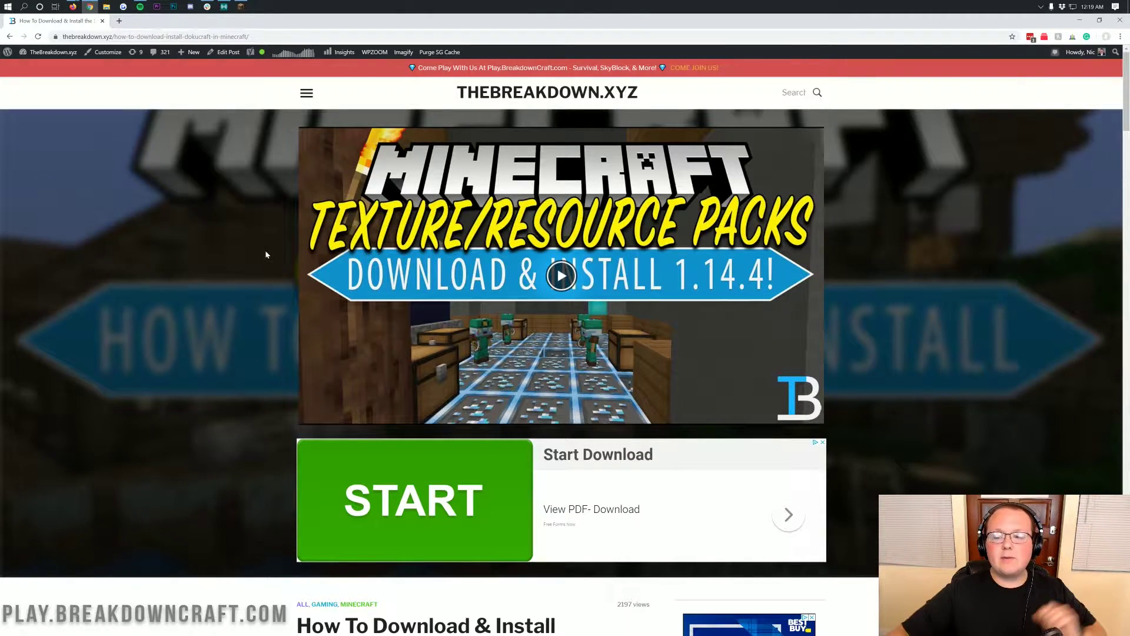
pyautogui.scroll(-7, 266, 255)
pyautogui.moveTo(312, 208); pyautogui.dragTo(409, 209)
pyautogui.click(409, 232)
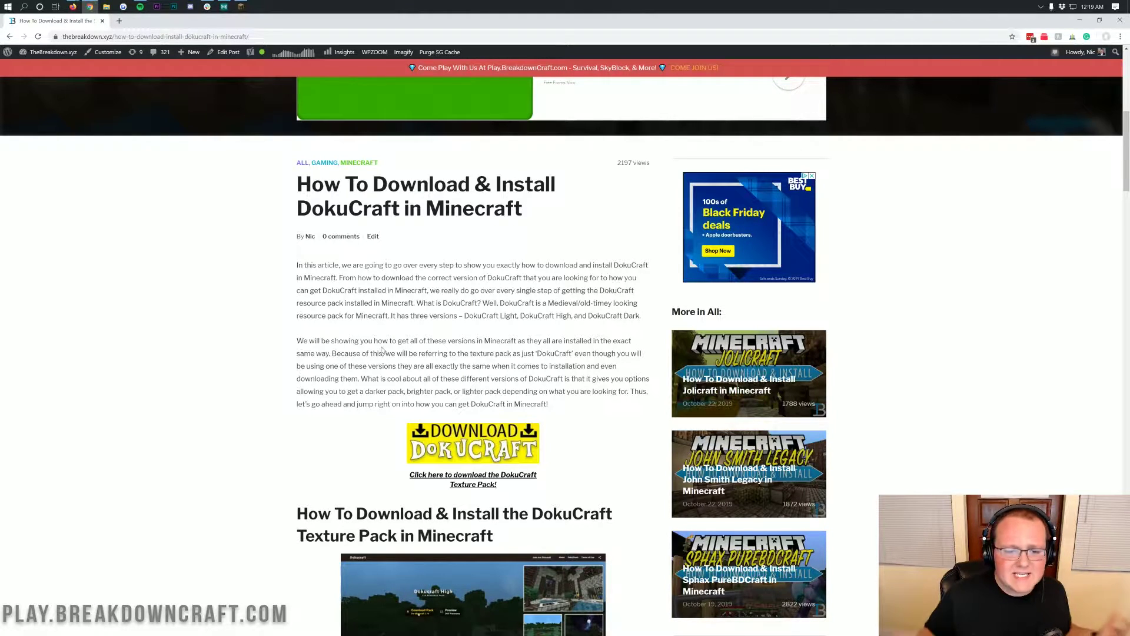
pyautogui.scroll(7, 382, 350)
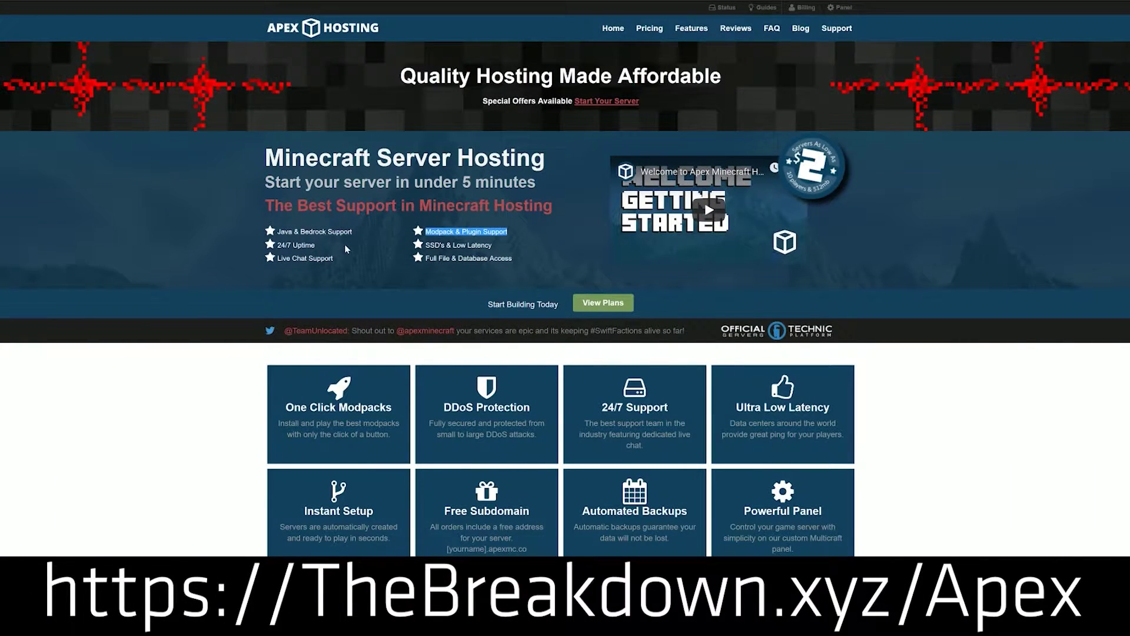
# Look over the Apex Hosting home page's feature highlights, including 24/7 uptime, support and one click modpacks, down to the server locations.
pyautogui.moveTo(316, 245); pyautogui.dragTo(281, 242)
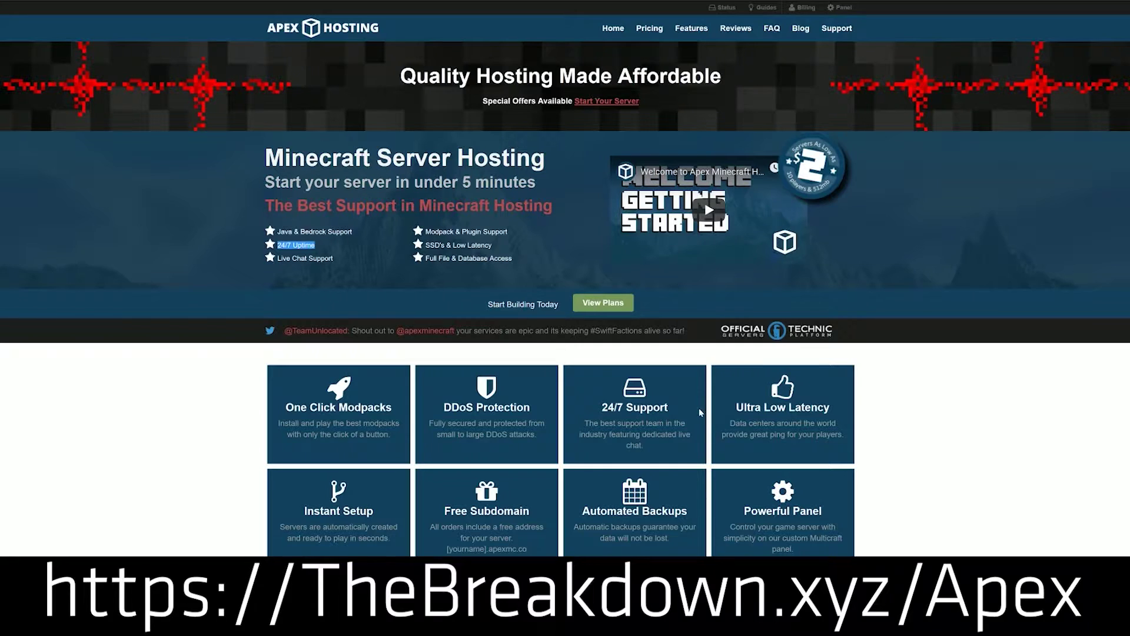
pyautogui.moveTo(689, 408); pyautogui.dragTo(599, 408)
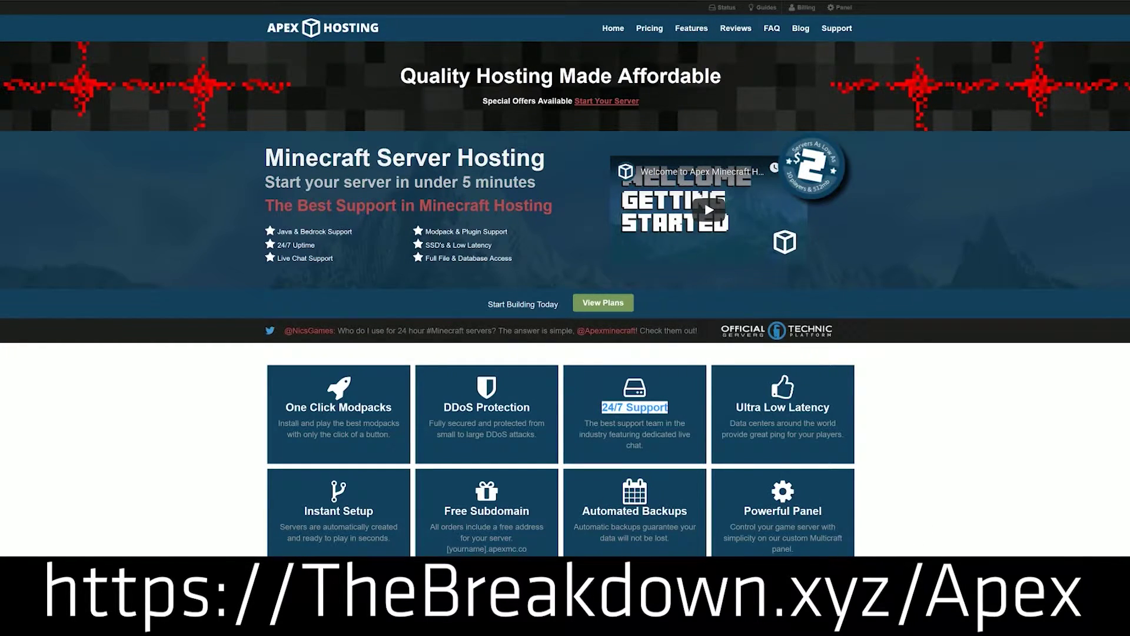
pyautogui.moveTo(266, 415); pyautogui.dragTo(393, 410)
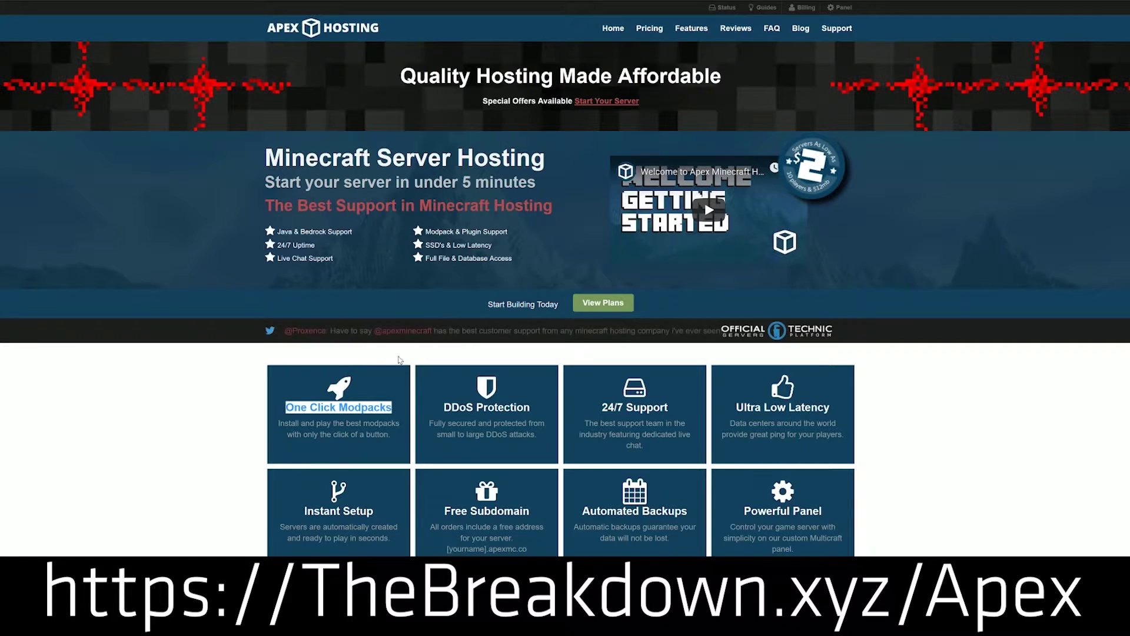
pyautogui.scroll(-1, 217, 443)
pyautogui.scroll(-10, 217, 443)
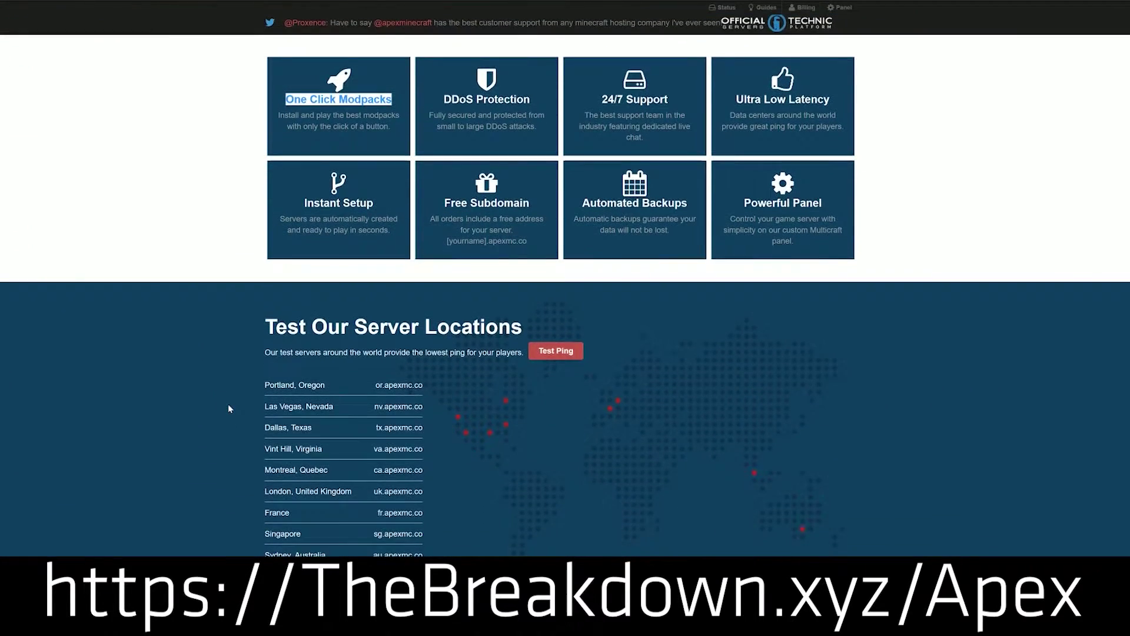
pyautogui.scroll(-1, 230, 408)
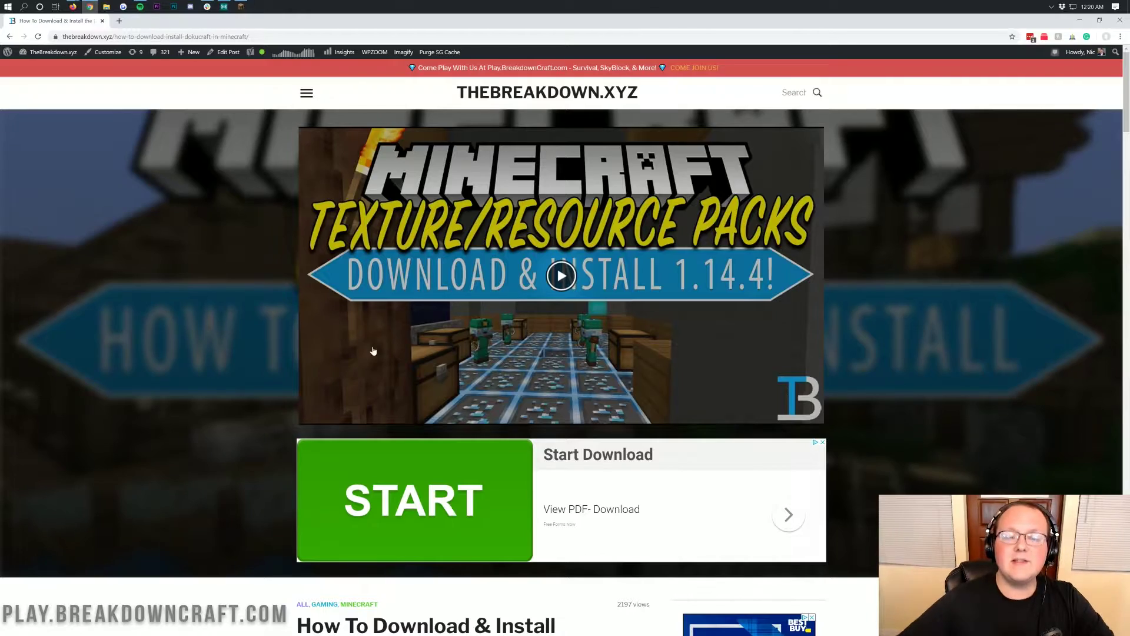
# Read through the DokuCraft installation article and follow its Download DokuCraft link to the pack's website.
pyautogui.scroll(-9, 293, 301)
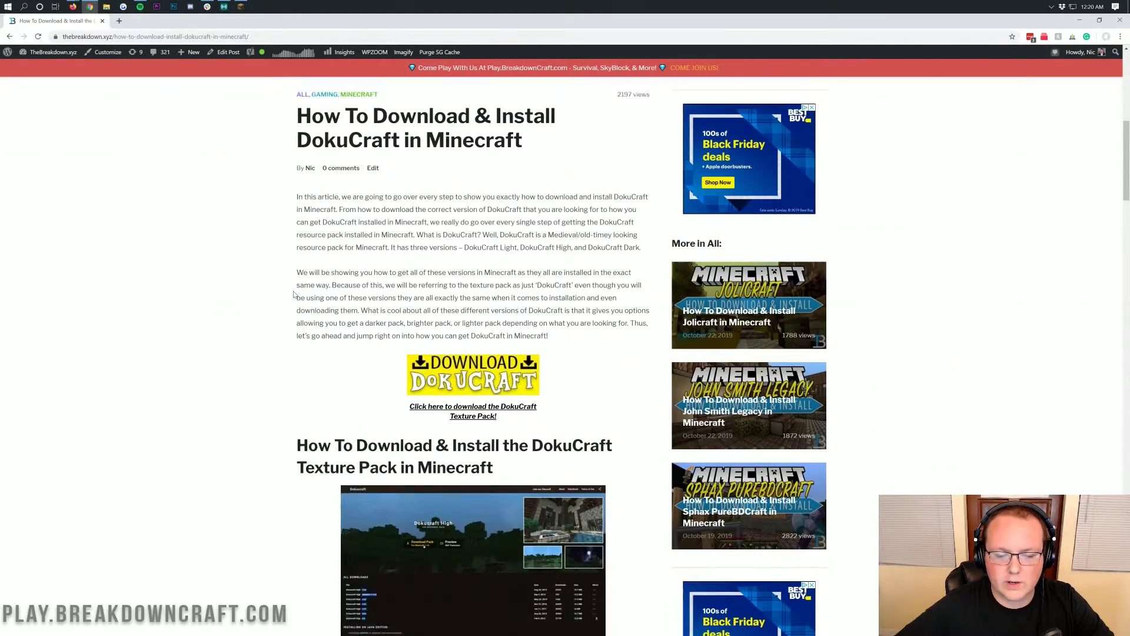
pyautogui.scroll(-11, 292, 302)
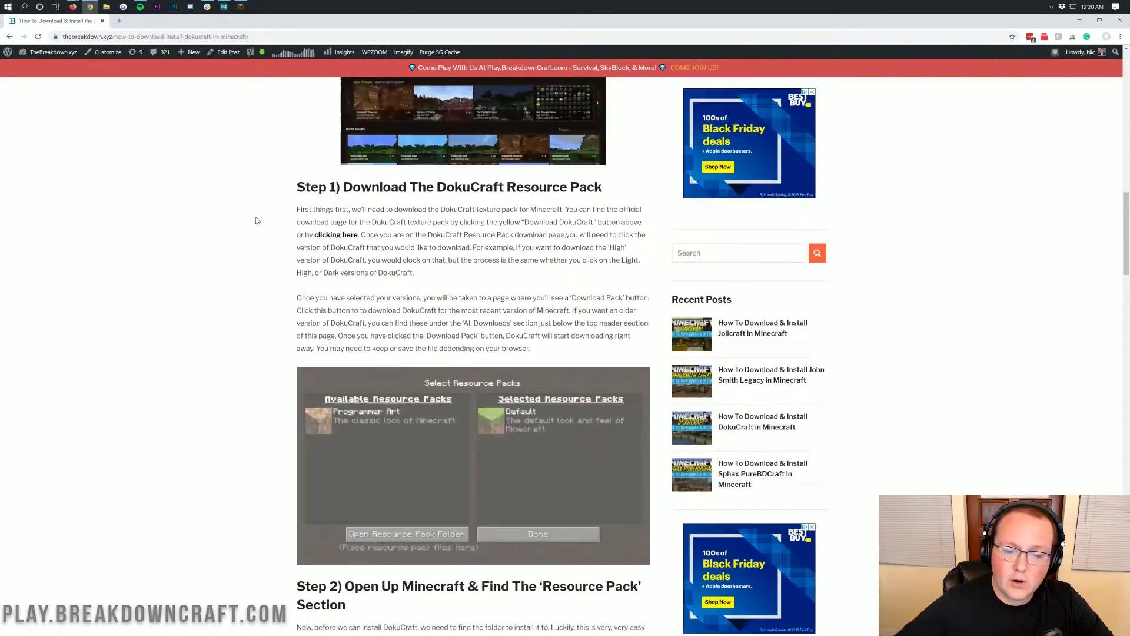
pyautogui.scroll(-1, 256, 220)
pyautogui.scroll(4, 287, 282)
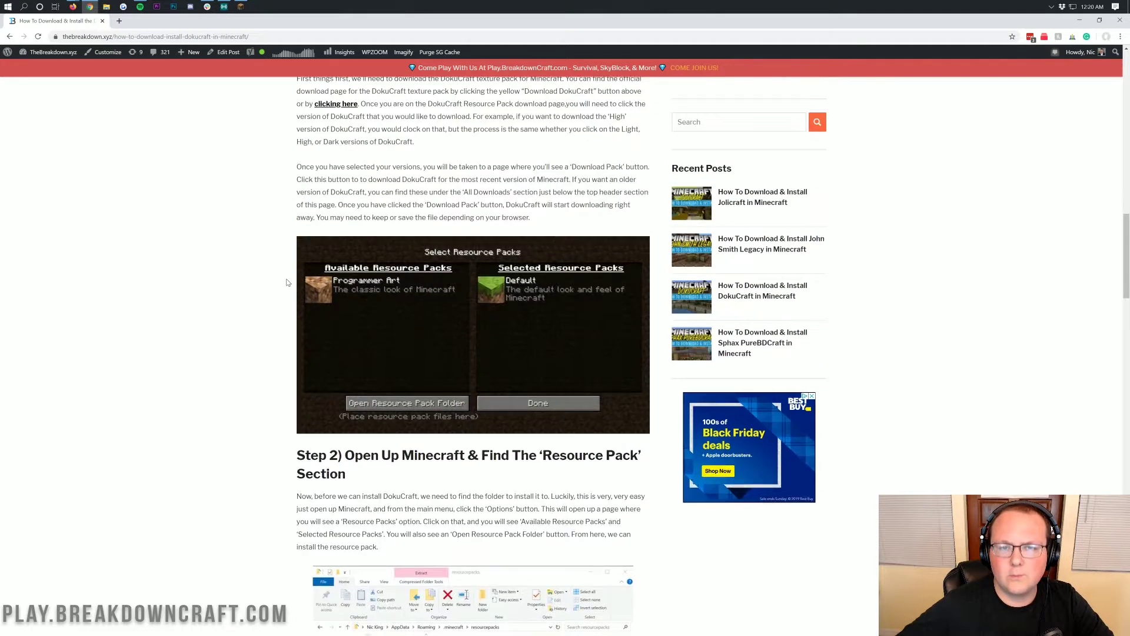
pyautogui.scroll(-5, 287, 282)
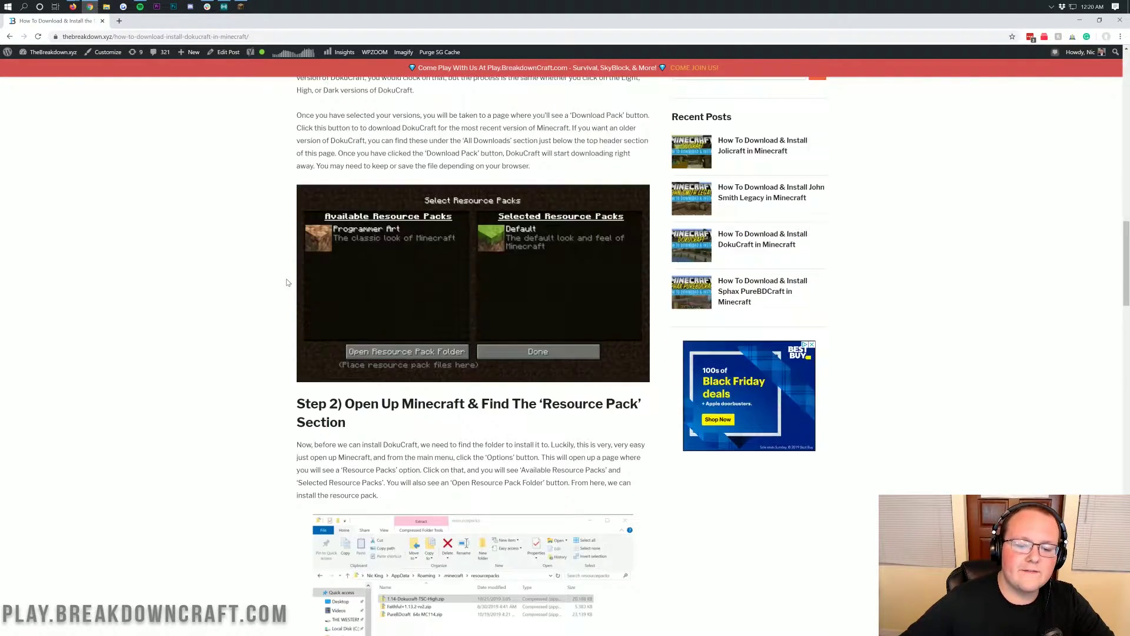
pyautogui.scroll(13, 287, 282)
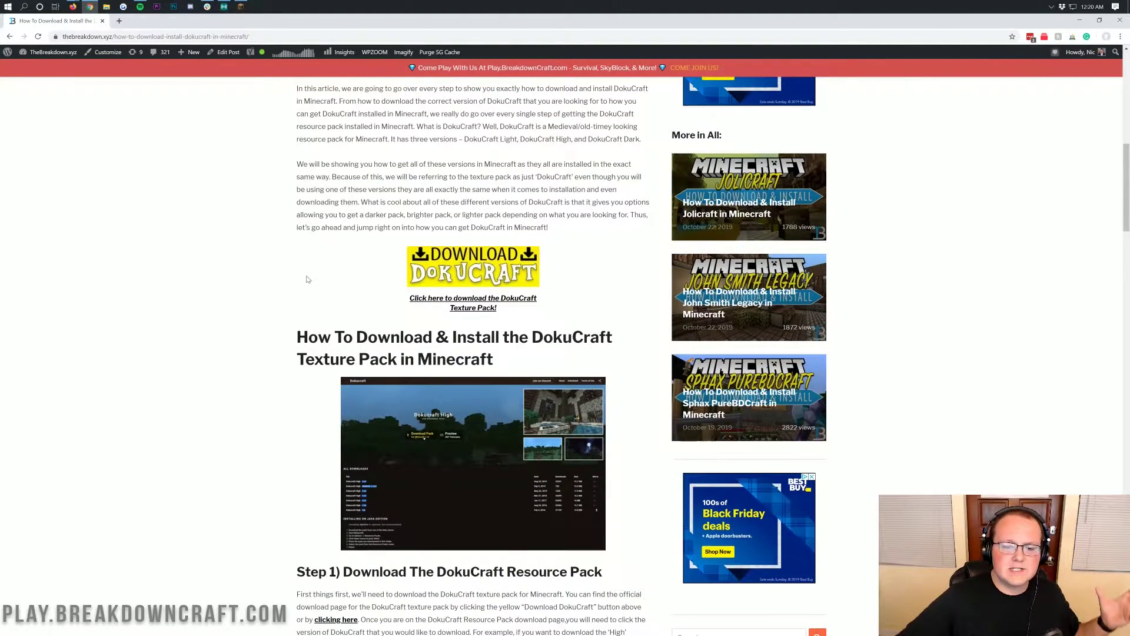
pyautogui.click(424, 271)
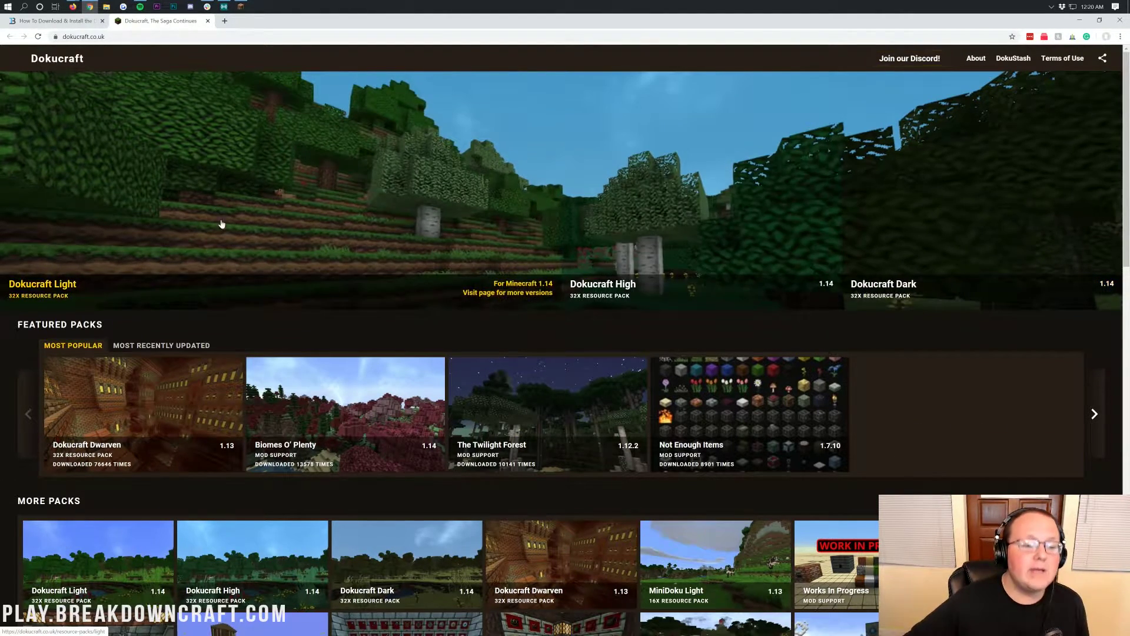
# Download the Dokucraft Light pack for Minecraft 1.14, minimize the browser and place the zip file on the desktop.
pyautogui.click(117, 234)
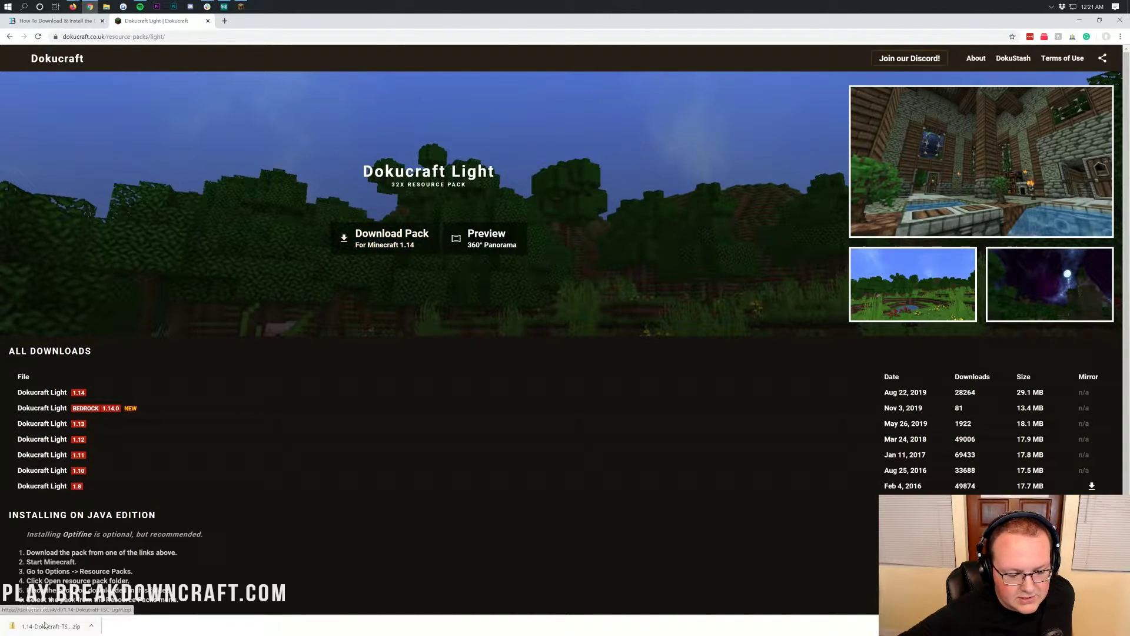
pyautogui.click(1078, 19)
pyautogui.moveTo(5, 33); pyautogui.dragTo(136, 154)
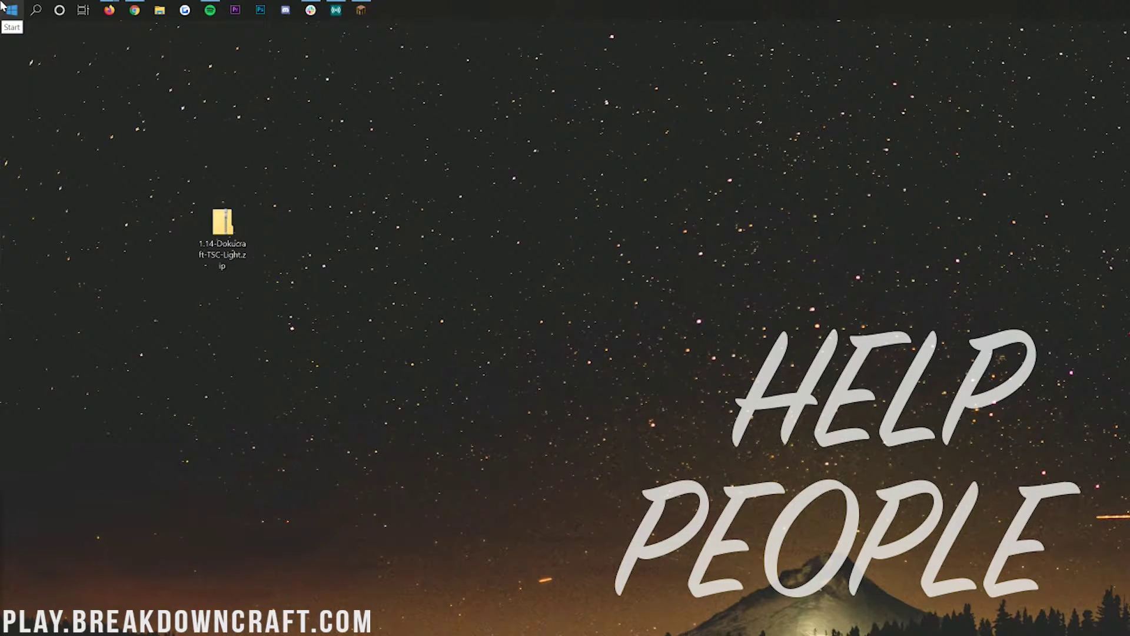
# Search Windows for the Downloads folder, open it to check its contents and close it.
pyautogui.click(3, 6)
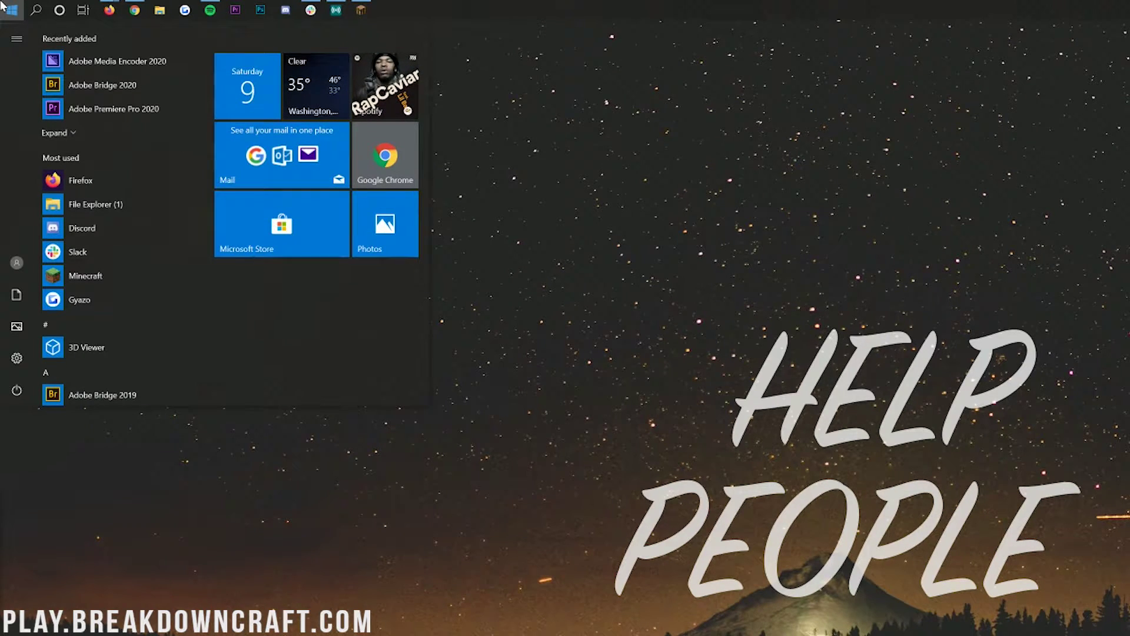
pyautogui.write('downloads')
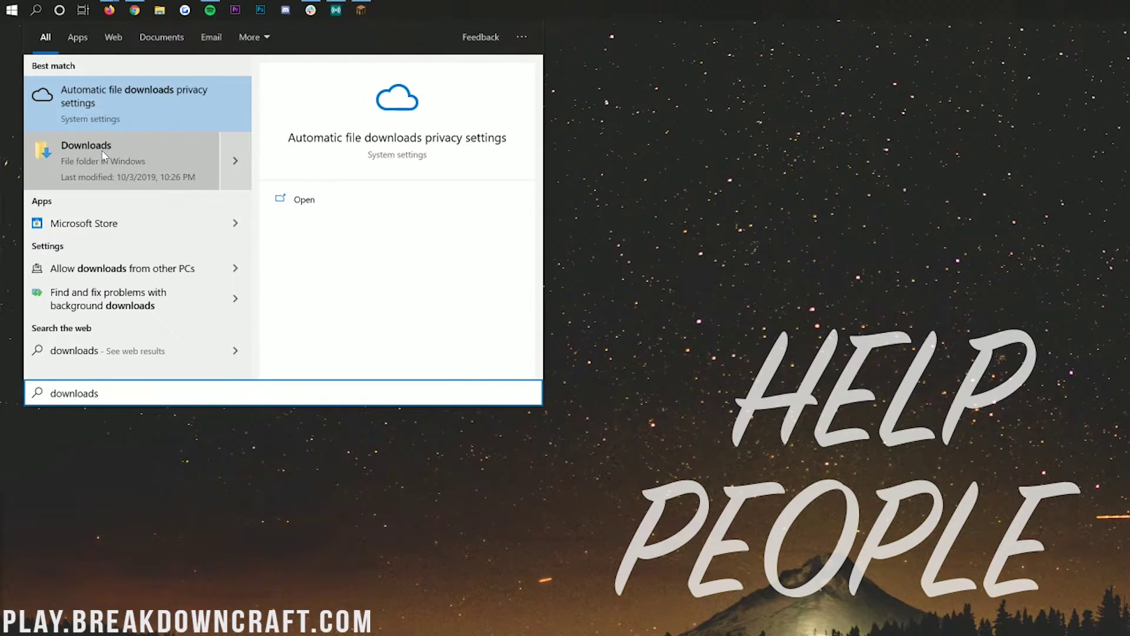
pyautogui.click(118, 164)
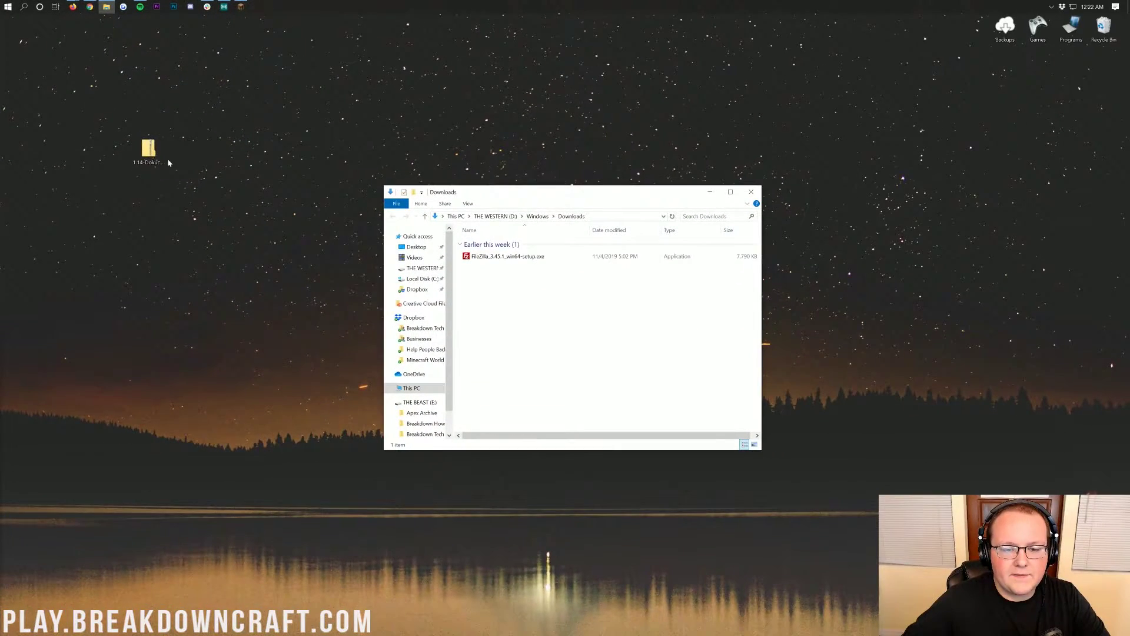
pyautogui.moveTo(173, 173); pyautogui.dragTo(769, 320)
pyautogui.press('Escape')
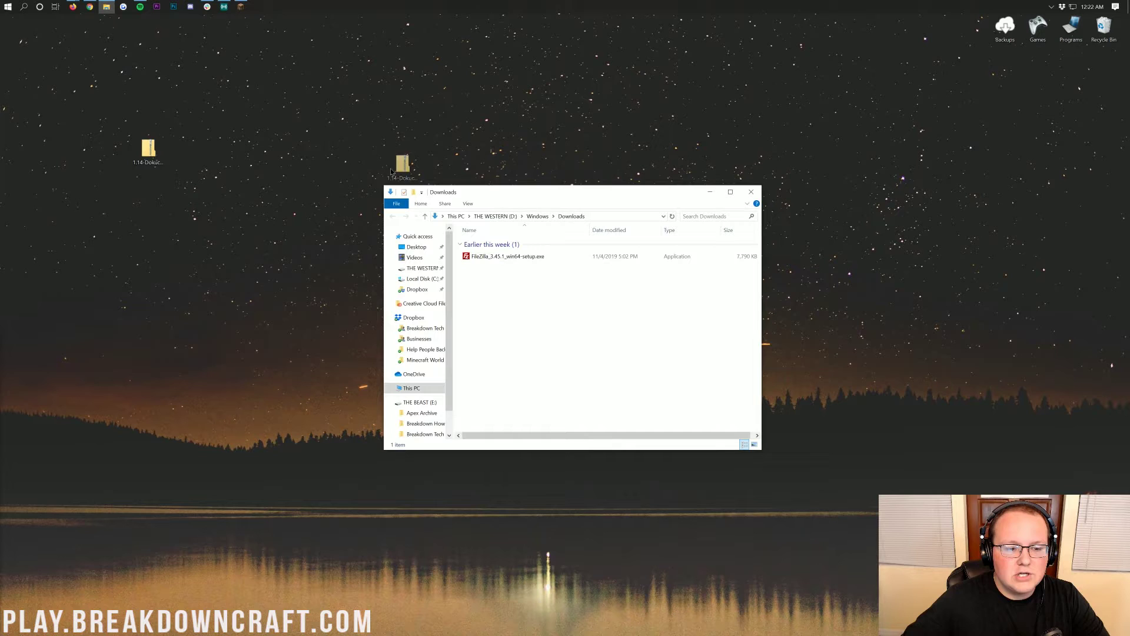
pyautogui.click(758, 193)
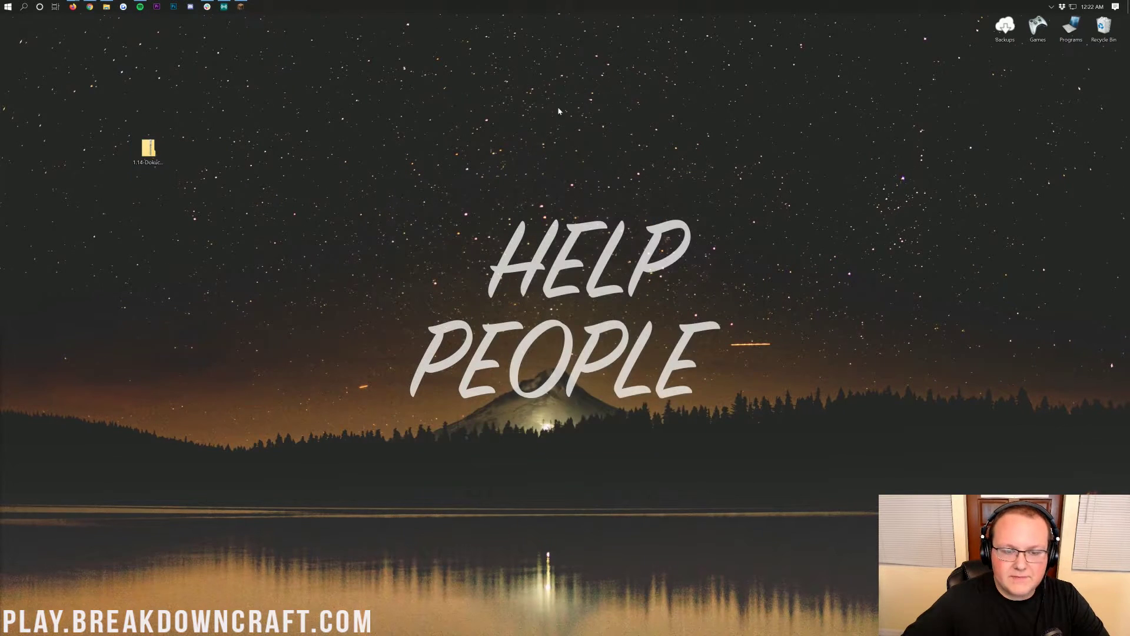
# Switch to Minecraft 1.14.4, view the multiplayer server list and return to the title screen.
pyautogui.click(246, 6)
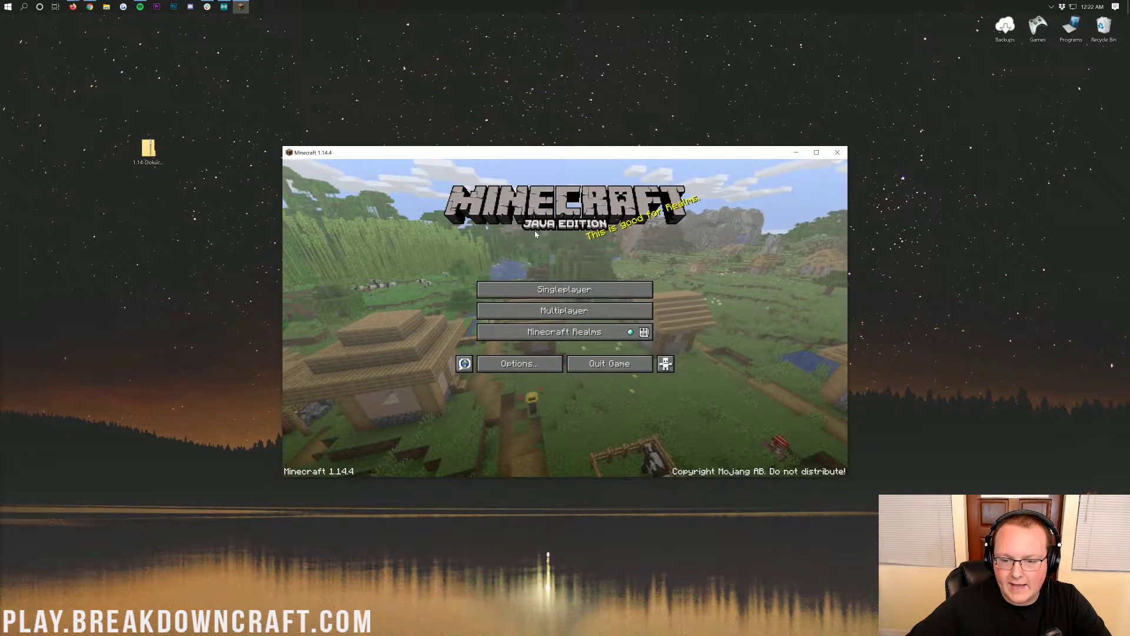
pyautogui.click(554, 307)
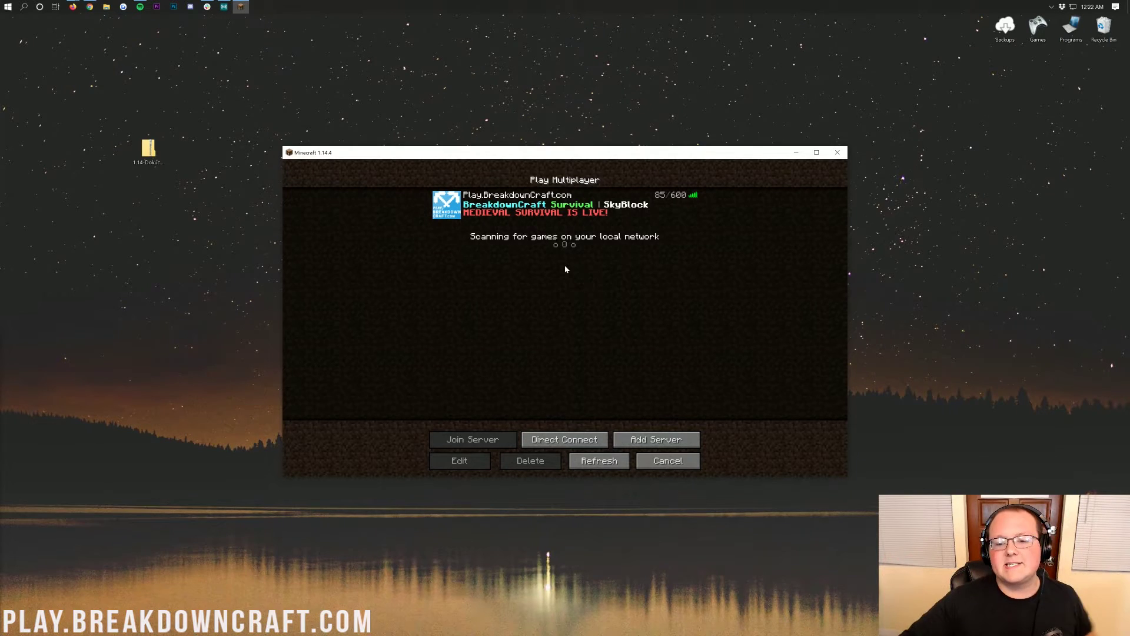
pyautogui.moveTo(599, 222)
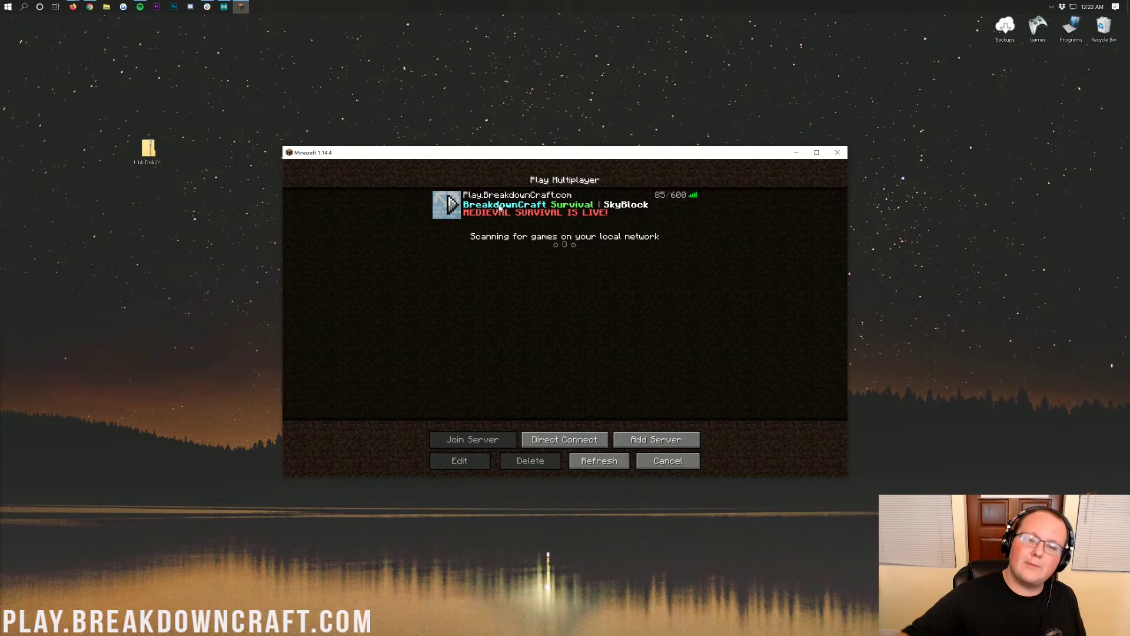
pyautogui.click(668, 460)
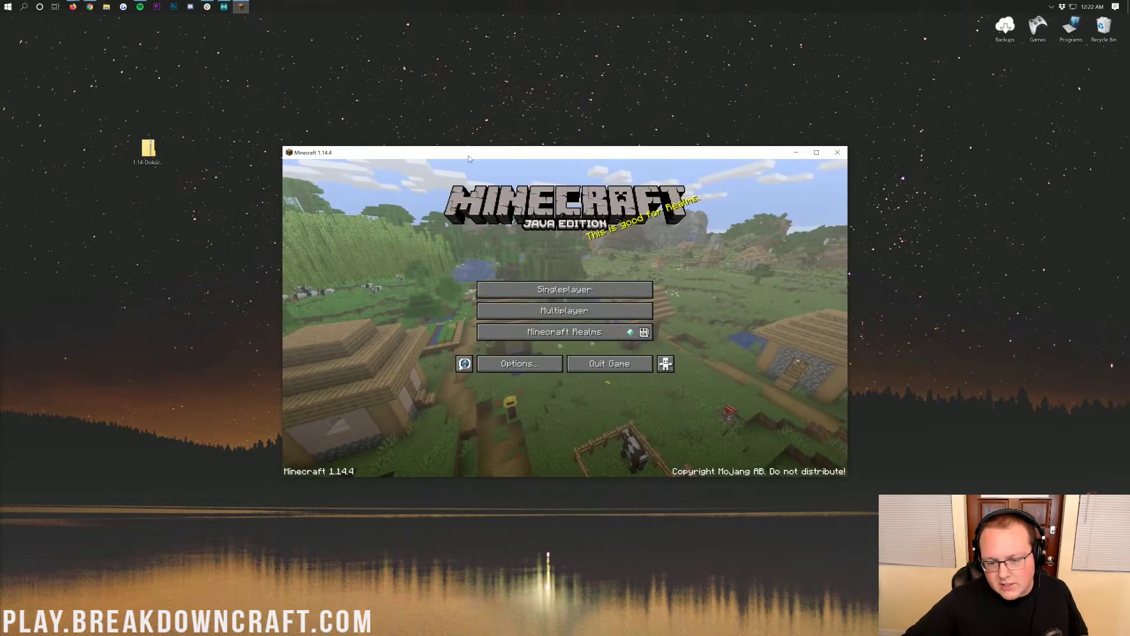
# Go to the resource pack settings in Minecraft's options and open the resource pack folder.
pyautogui.click(512, 371)
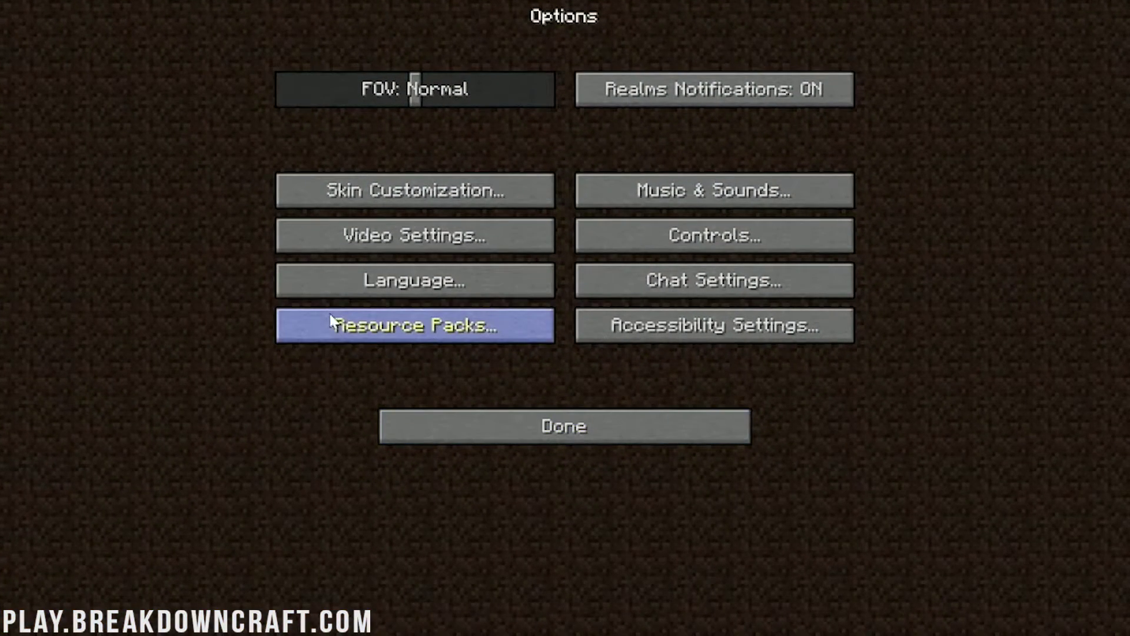
pyautogui.click(511, 327)
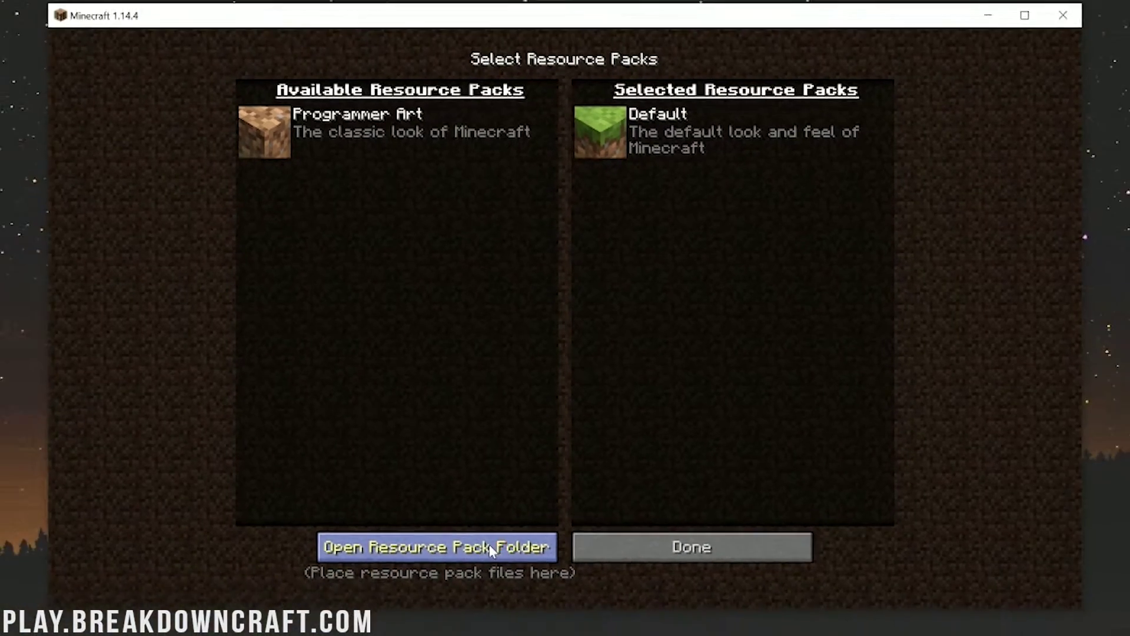
pyautogui.click(478, 586)
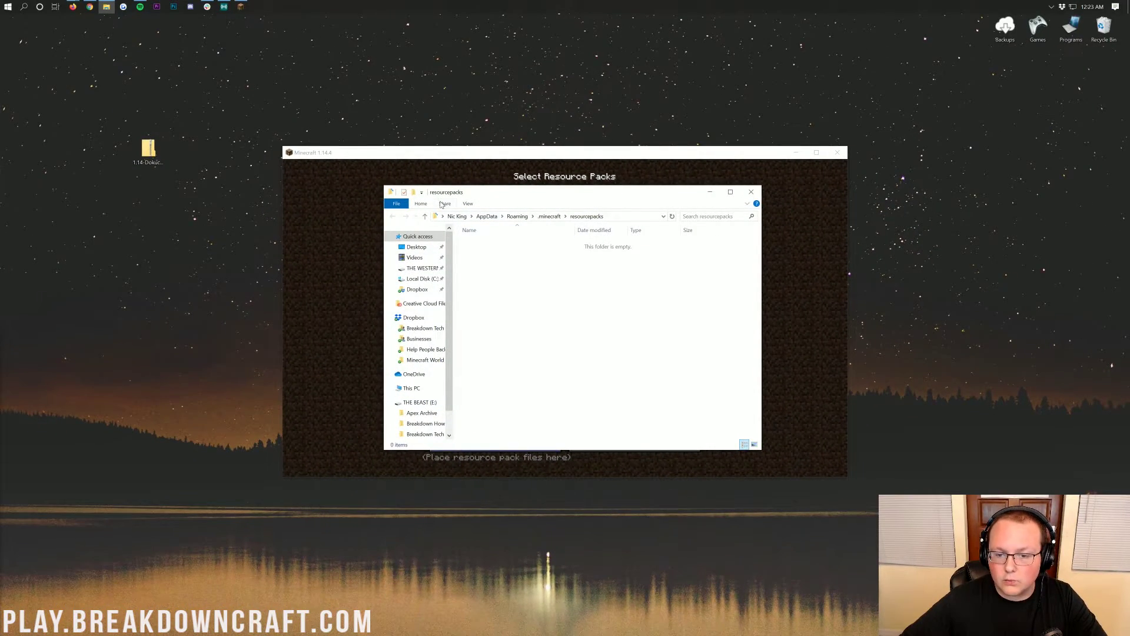
# Move 1.14-Dokucraft-TSC-Light.zip from the desktop into the resourcepacks folder and return to Minecraft.
pyautogui.click(146, 154)
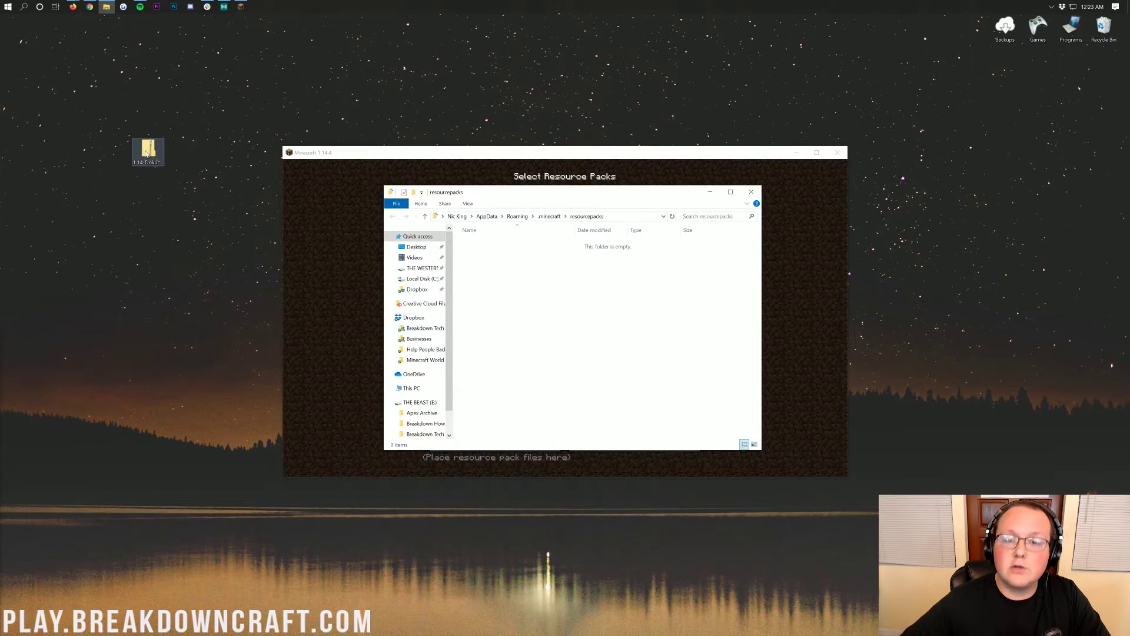
pyautogui.moveTo(145, 159); pyautogui.dragTo(558, 282)
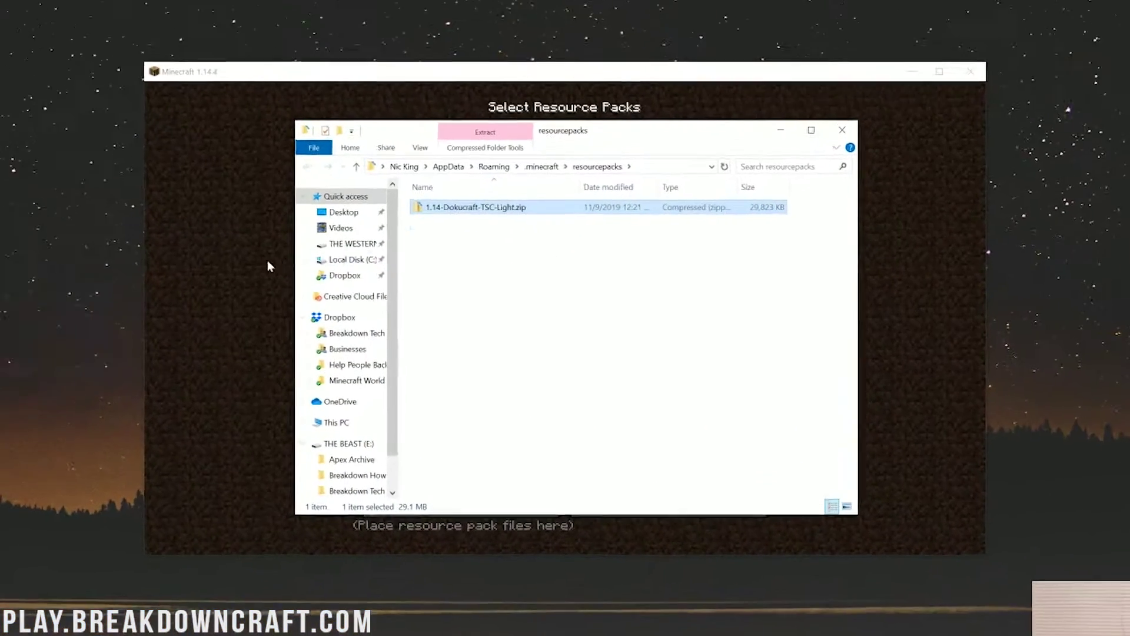
pyautogui.click(351, 204)
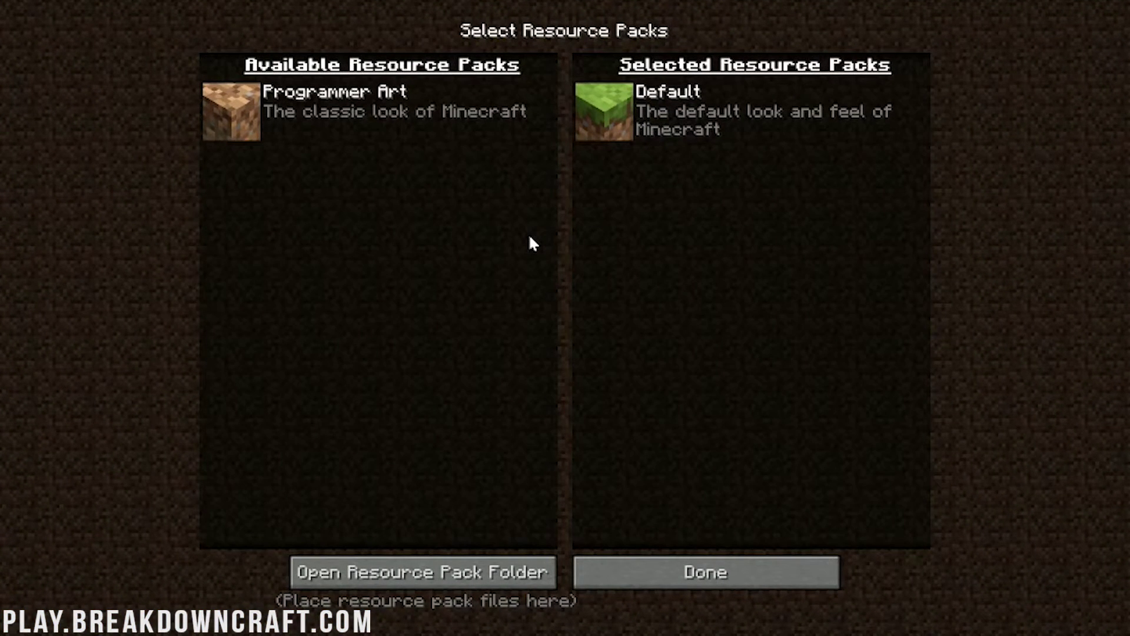
# Reload the resource pack list, activate 1.14-Dokucraft-TSC-Light.zip and return to the title screen.
pyautogui.click(655, 570)
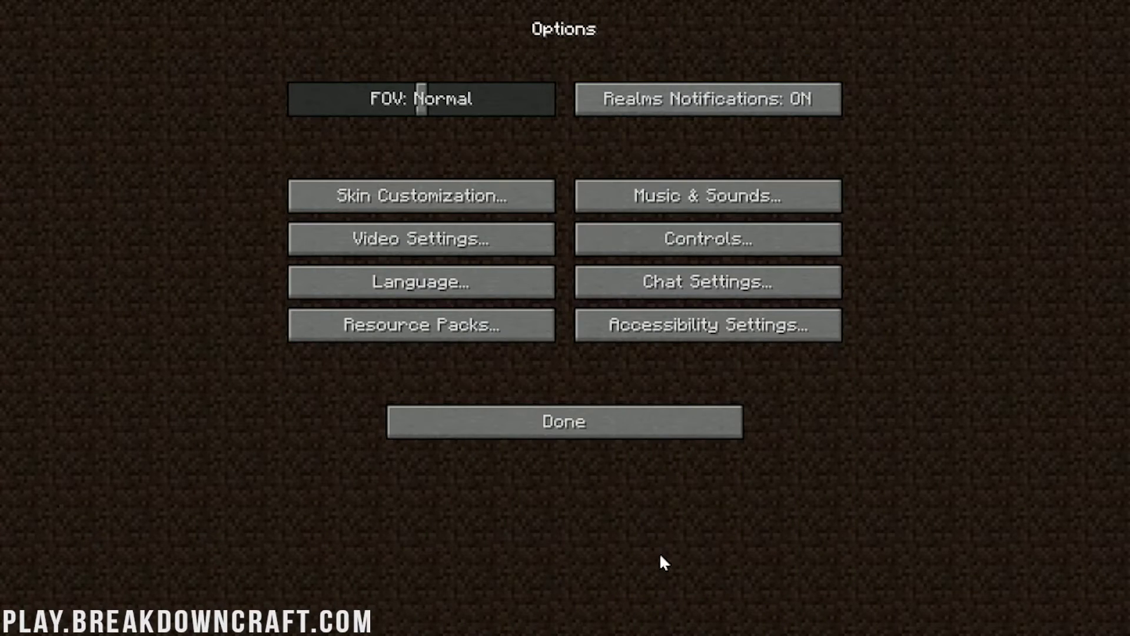
pyautogui.click(463, 342)
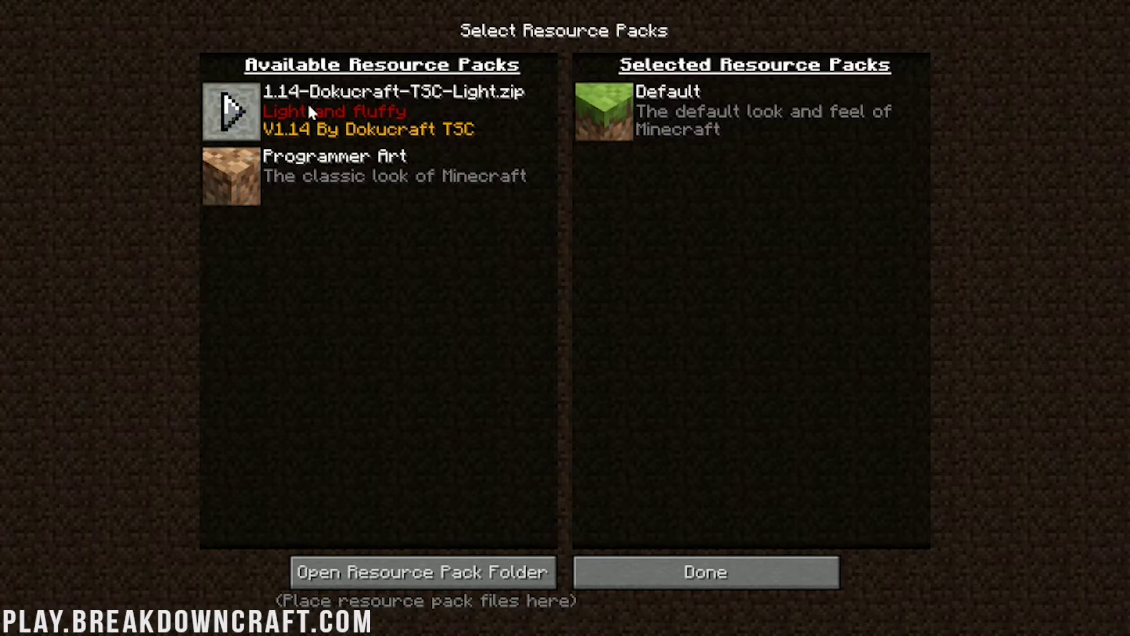
pyautogui.click(222, 117)
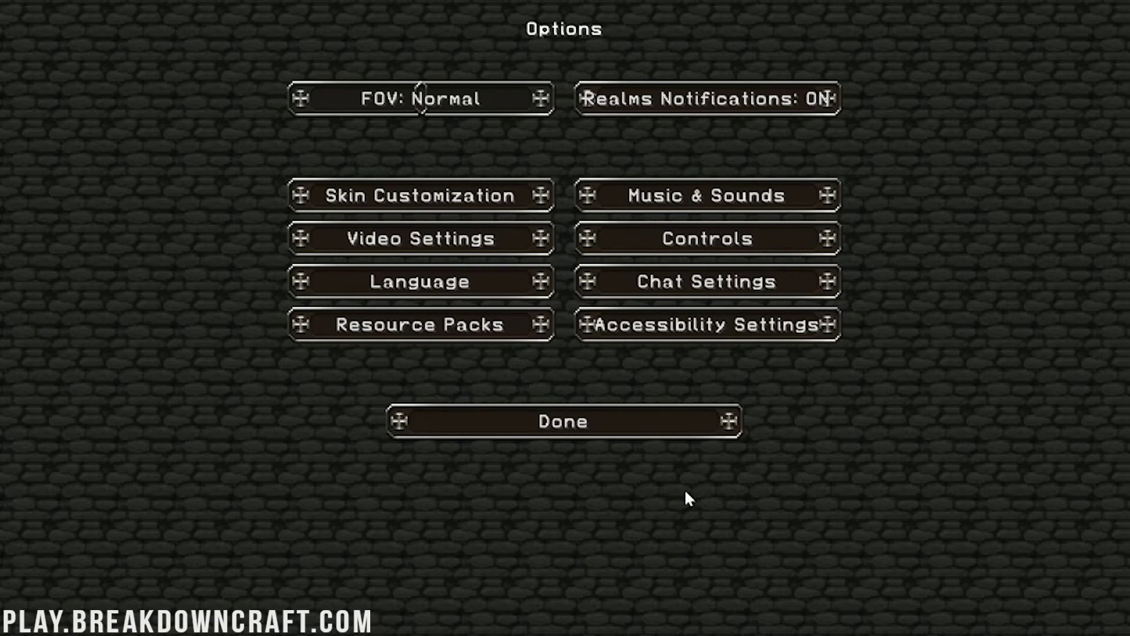
pyautogui.click(648, 431)
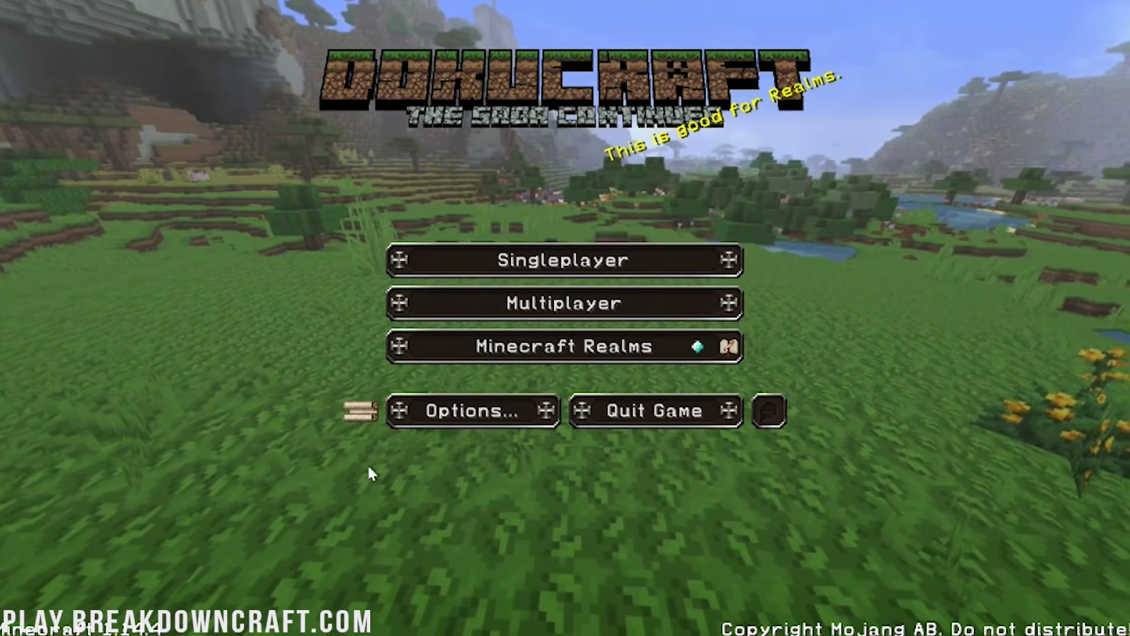
# Join the Play.BreakdownCraft.com multiplayer server and explore the desert village buildings around the spawn steps to view the resource pack's textures.
pyautogui.click(480, 312)
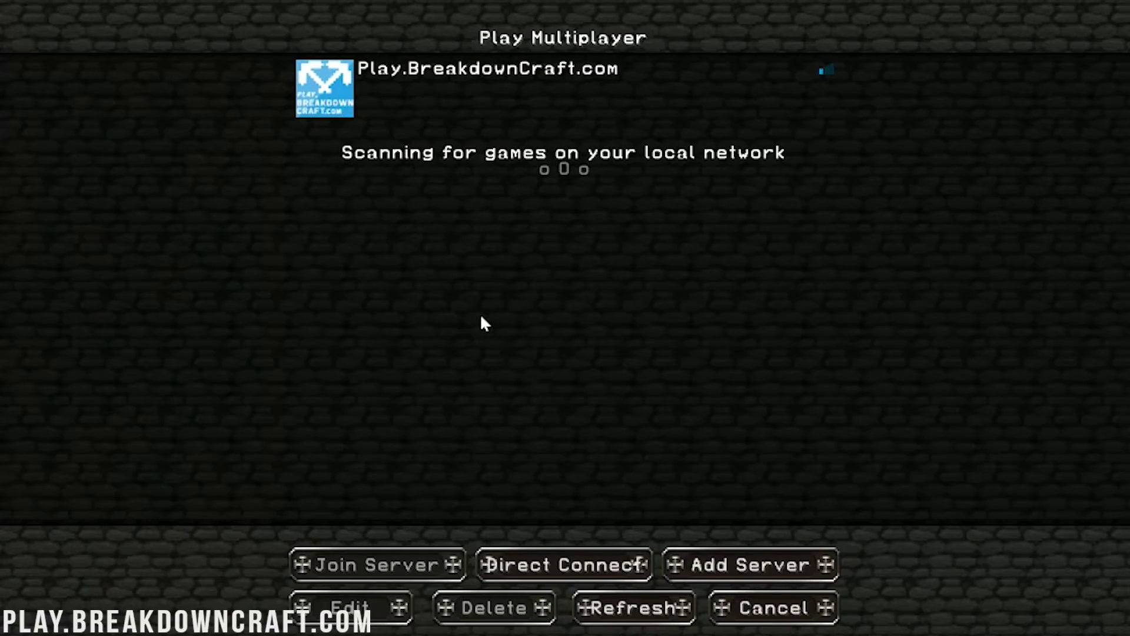
pyautogui.doubleClick(494, 98)
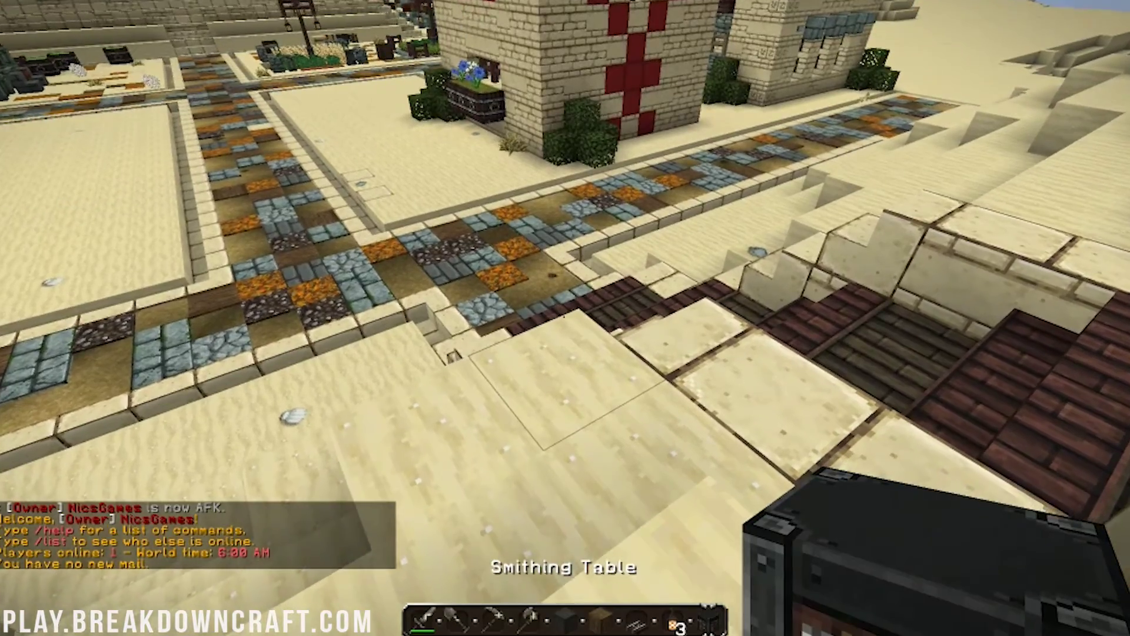
pyautogui.press('w')
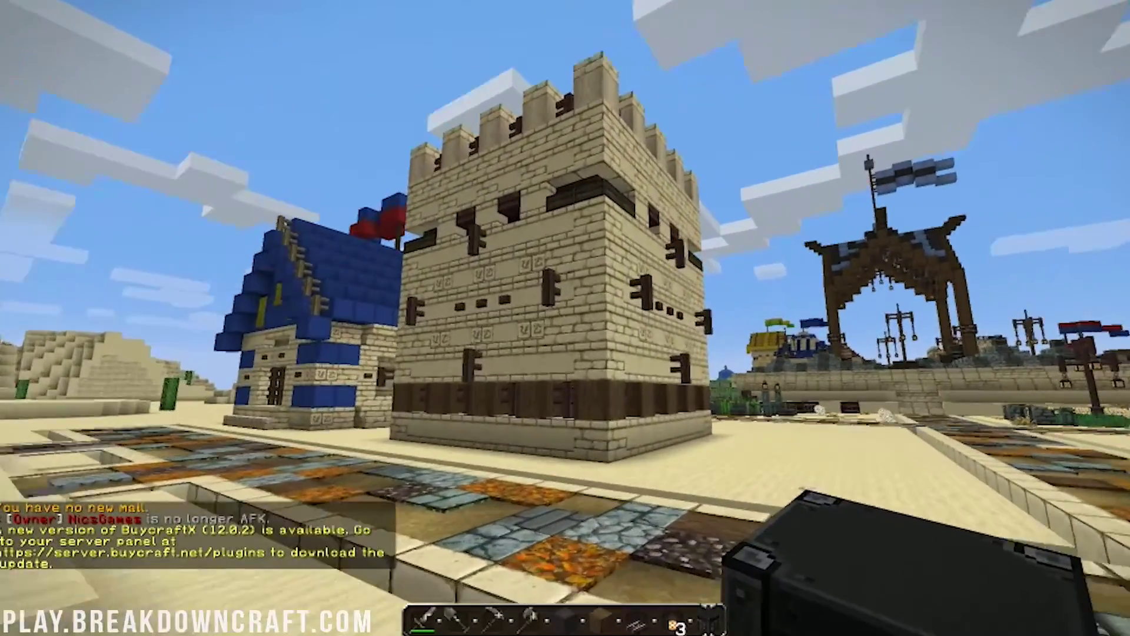
pyautogui.press('w')
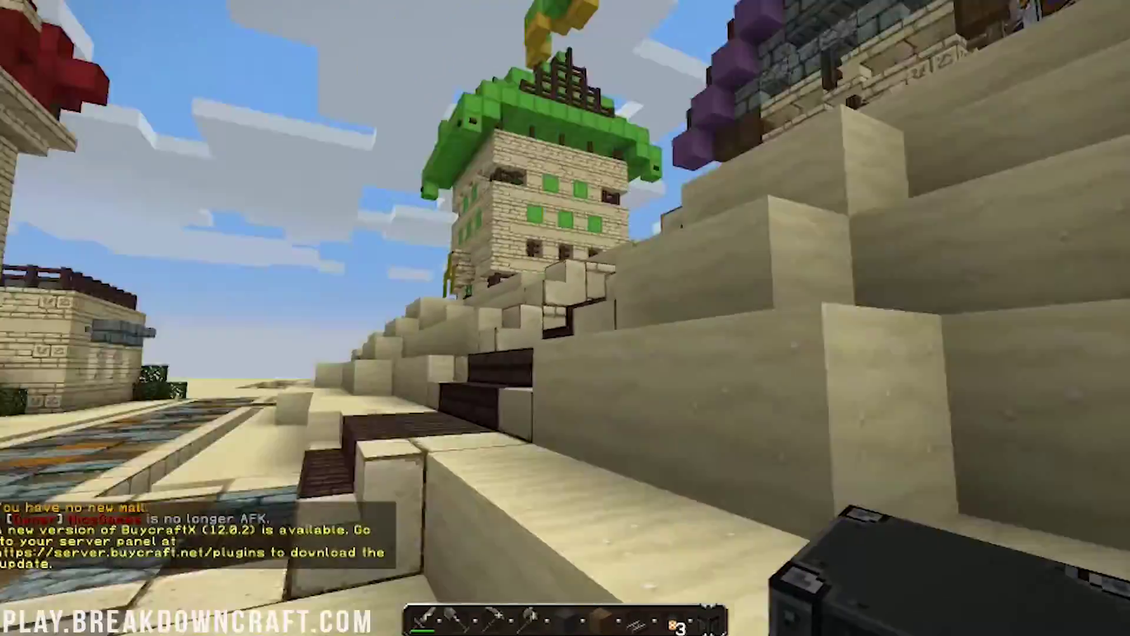
pyautogui.press('w')
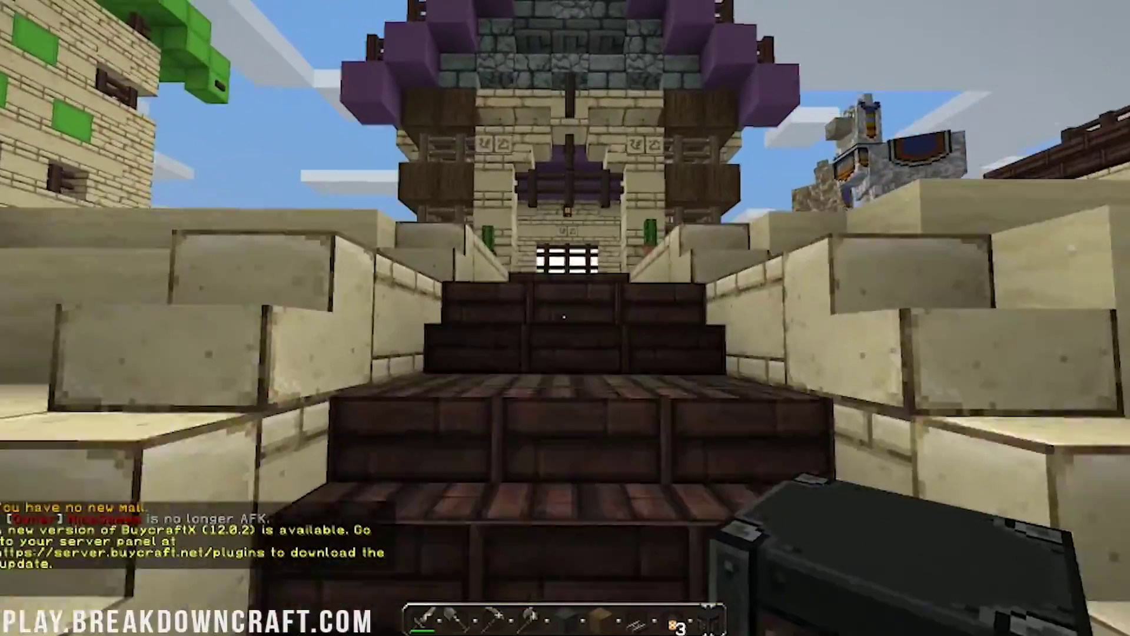
pyautogui.press('w')
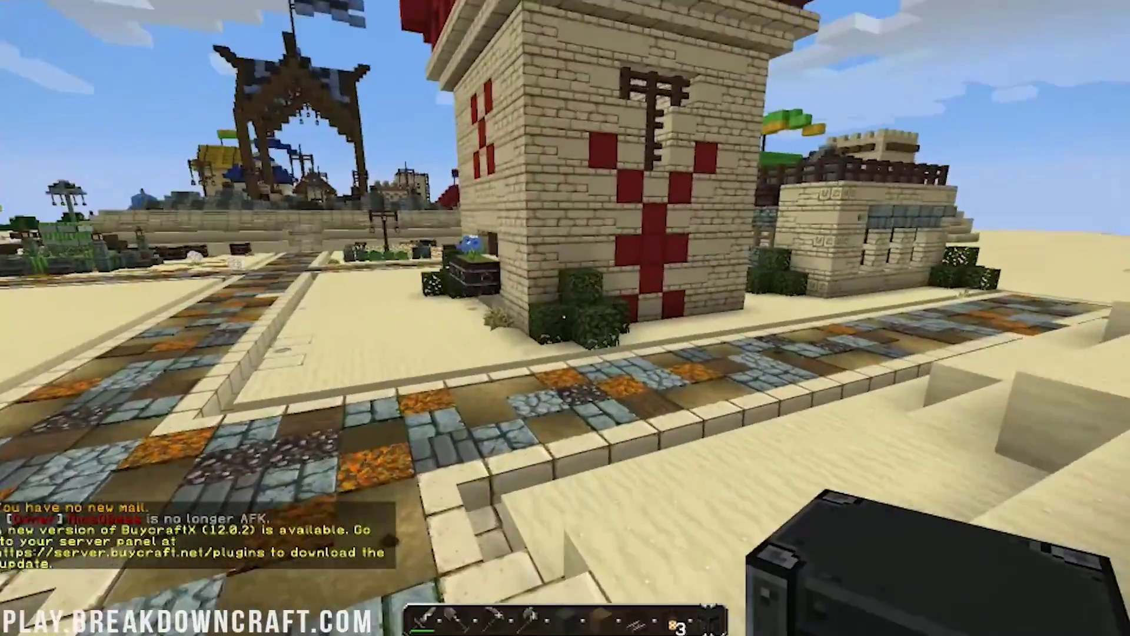
pyautogui.press('w')
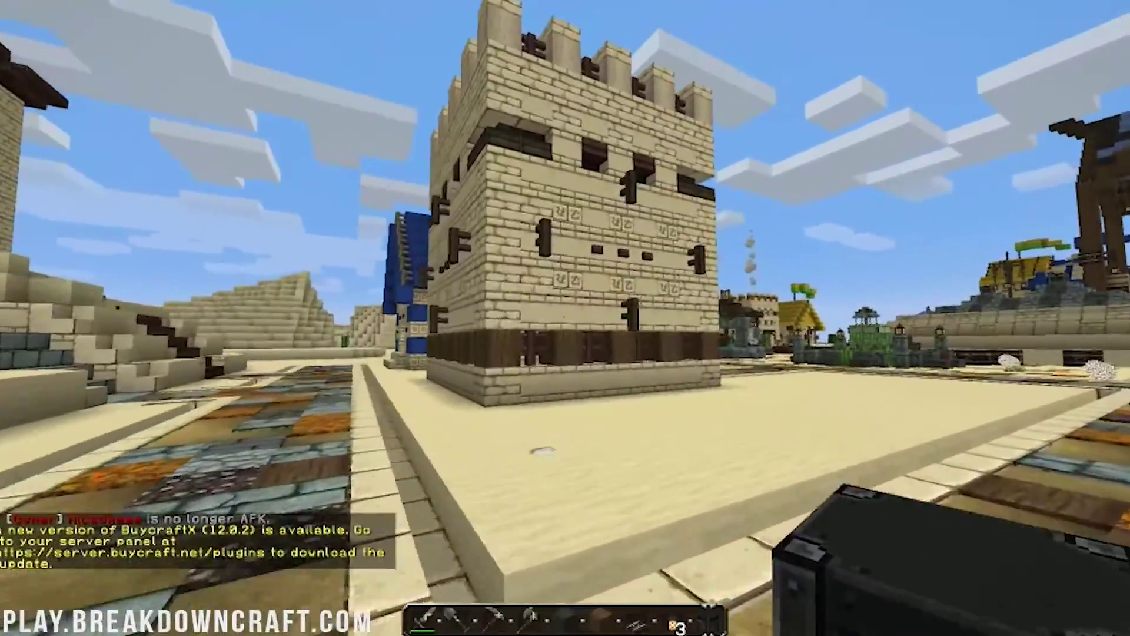
pyautogui.press('w')
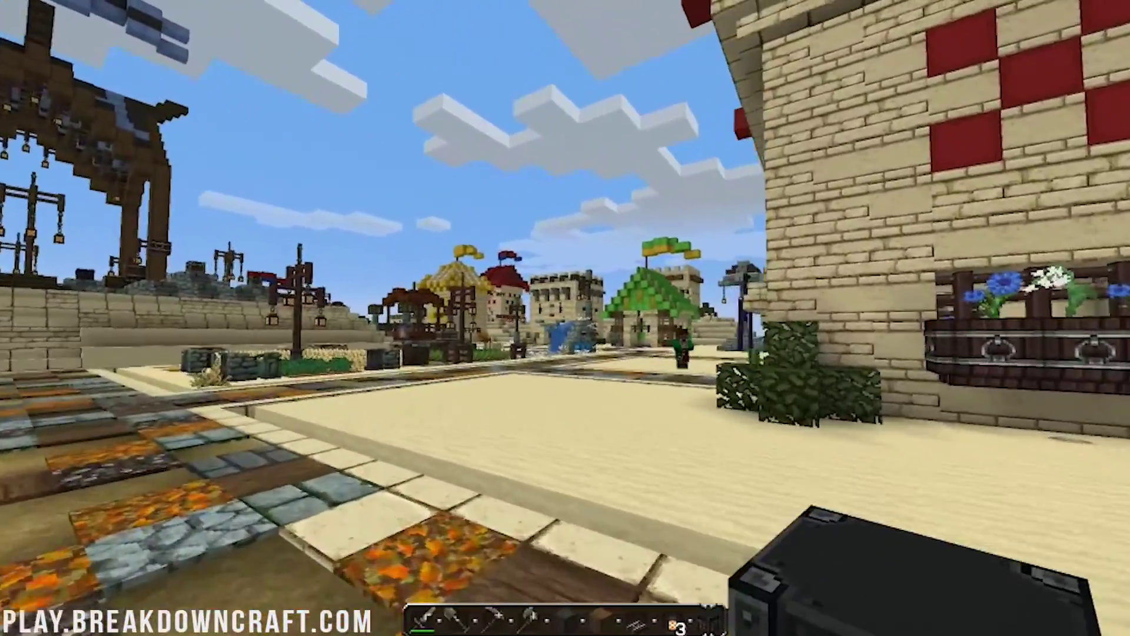
# Equip the Stone Sword and examine the textures of the red-roofed tower and the nearby crop garden.
pyautogui.press('2')
pyautogui.press('1')
pyautogui.press('s')
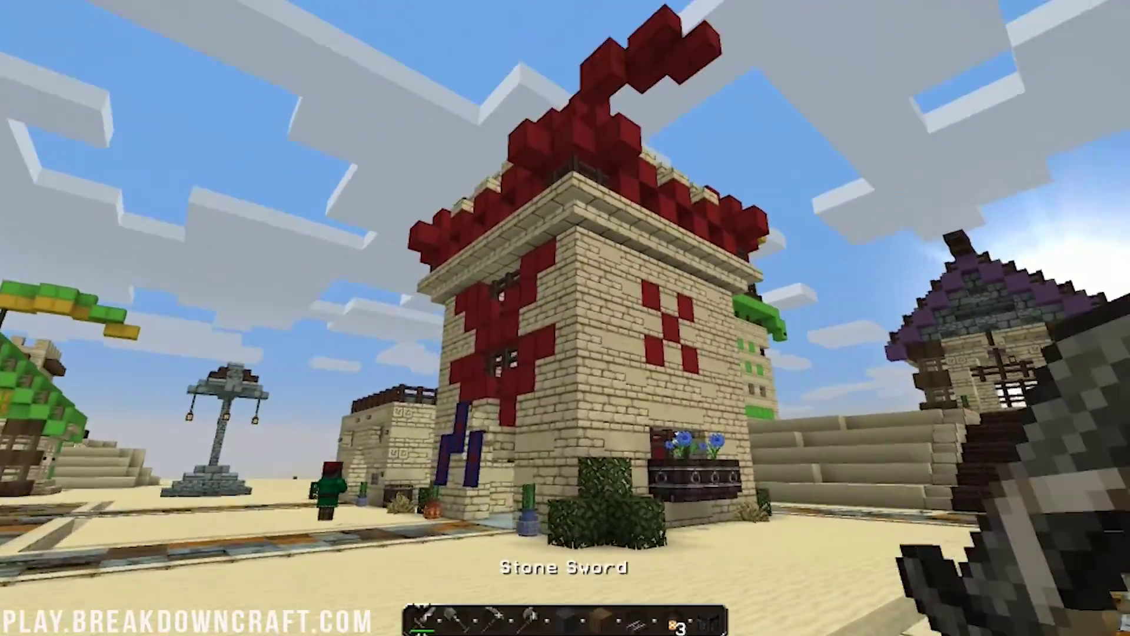
pyautogui.press('a')
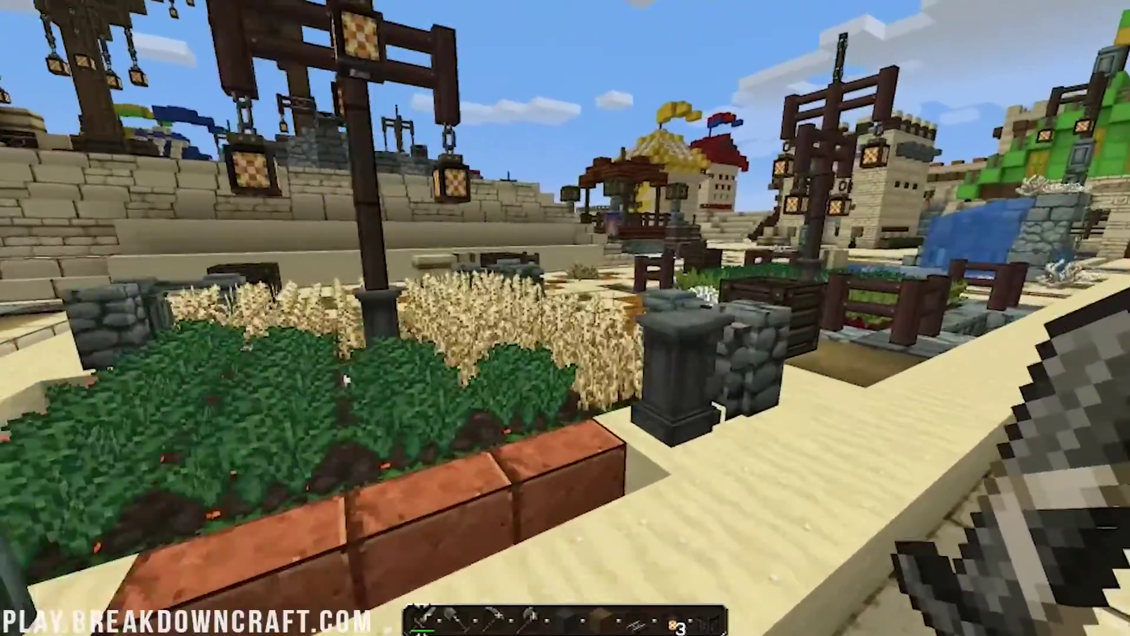
# Walk into the red-roofed tower past its blue banners, view the interior, and go back out to the paved path.
pyautogui.press('w')
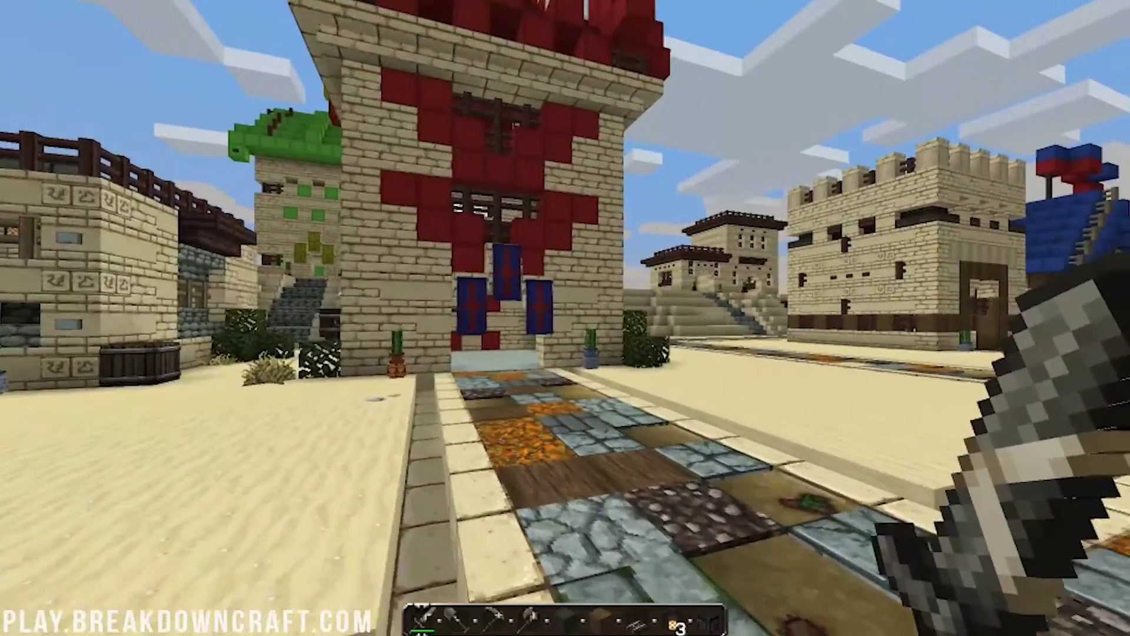
pyautogui.press('w')
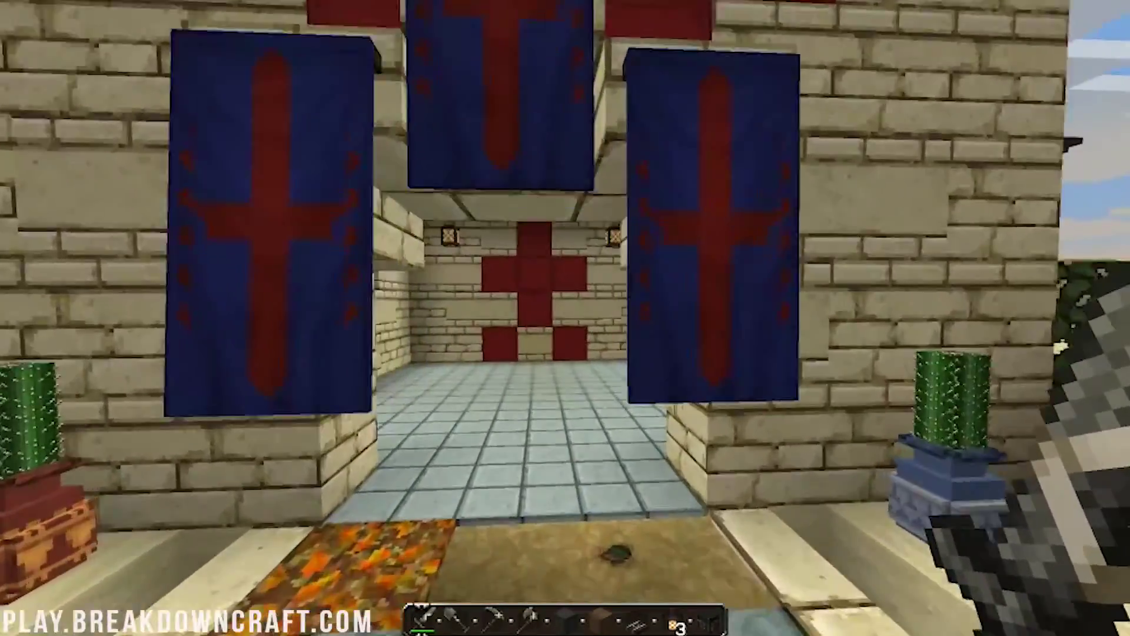
pyautogui.press('w')
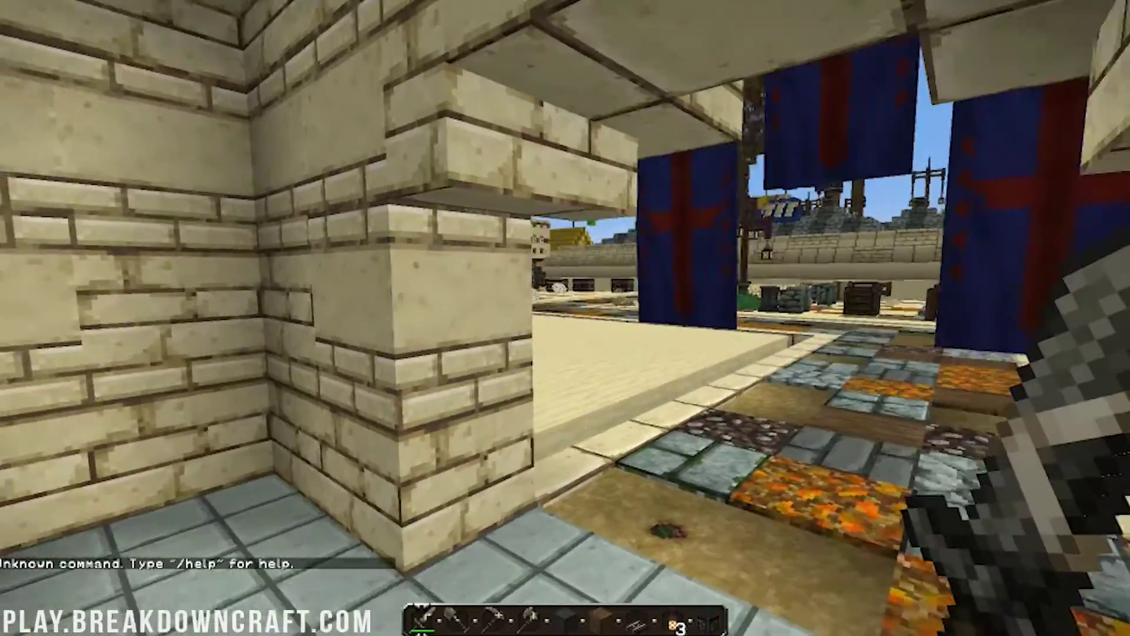
pyautogui.press('w')
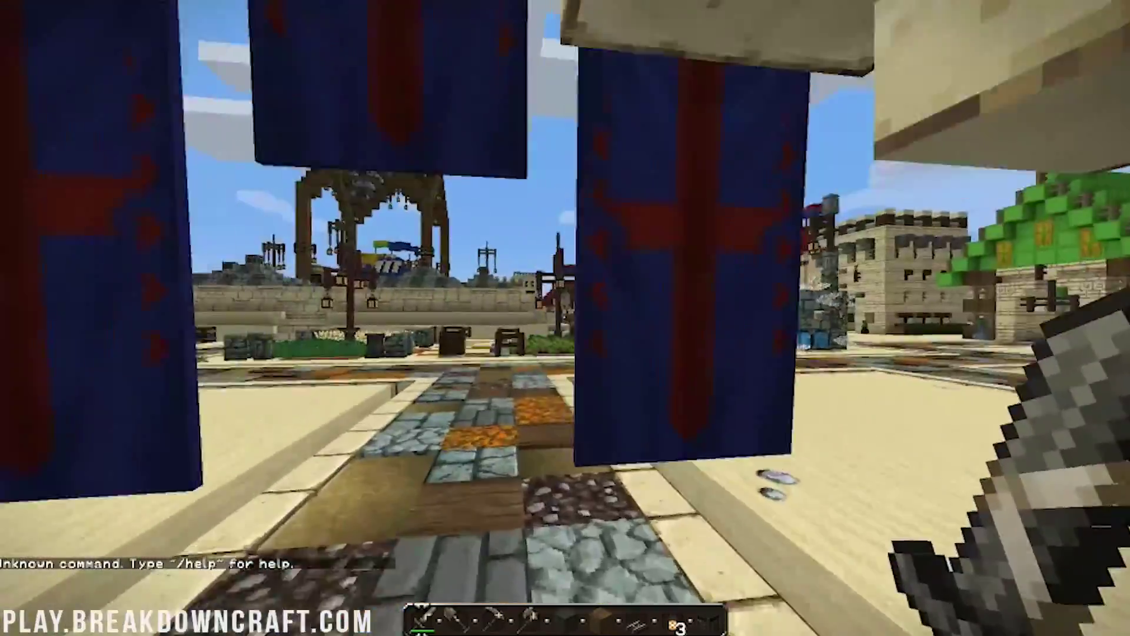
pyautogui.press('w')
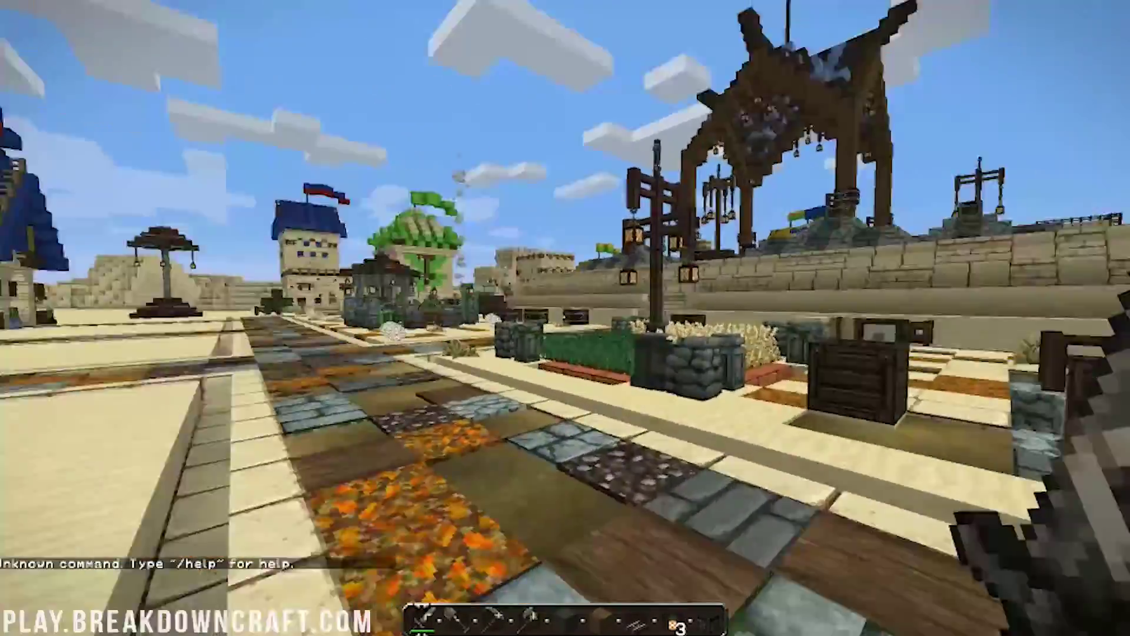
# Follow the patterned path to the dark staircase below the purple-roofed building to view more of the village.
pyautogui.press('w')
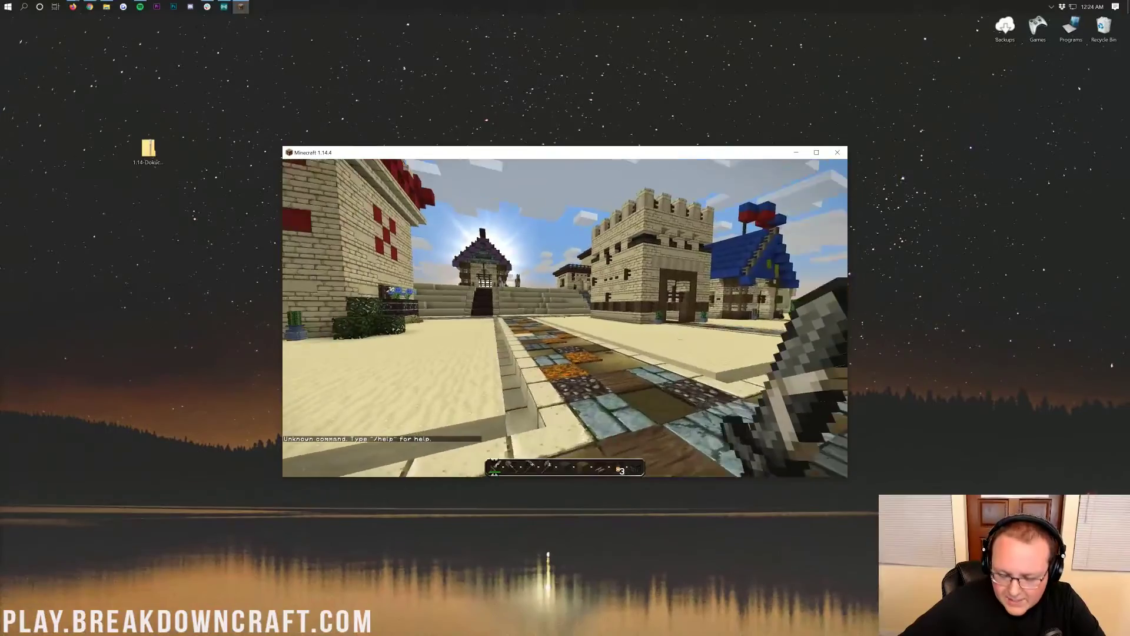
pyautogui.press('w')
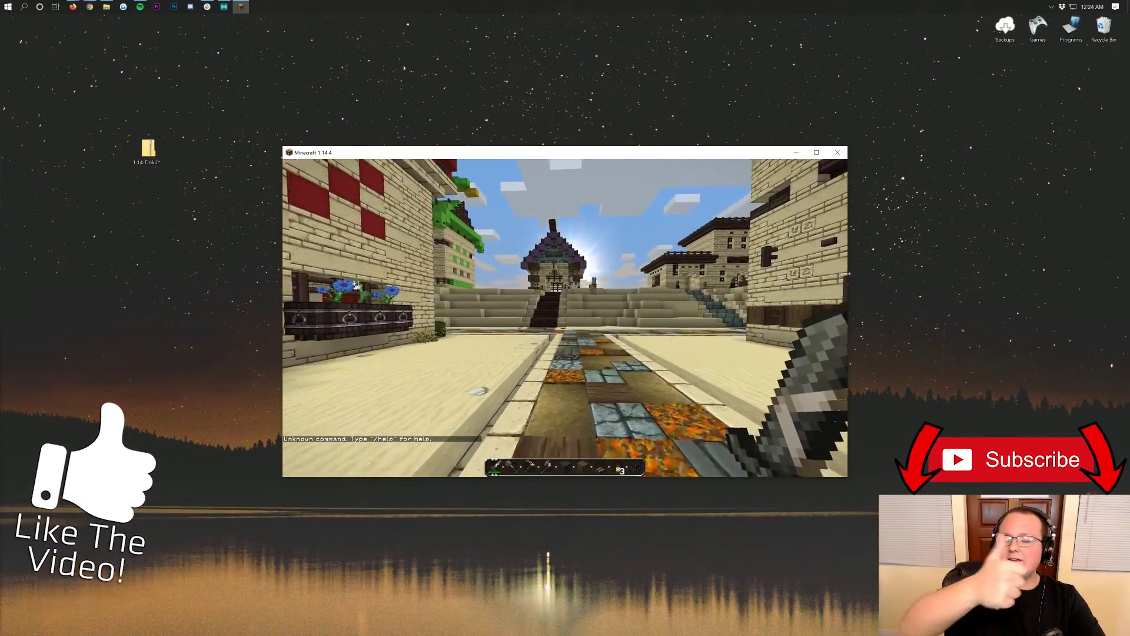
pyautogui.press('w')
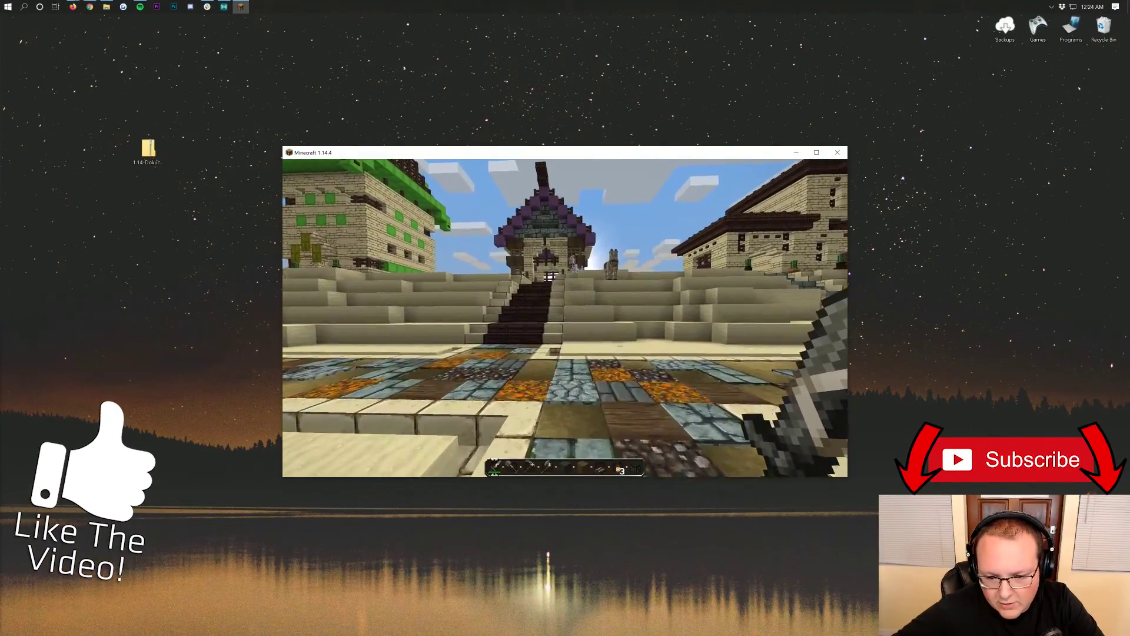
pyautogui.press('w')
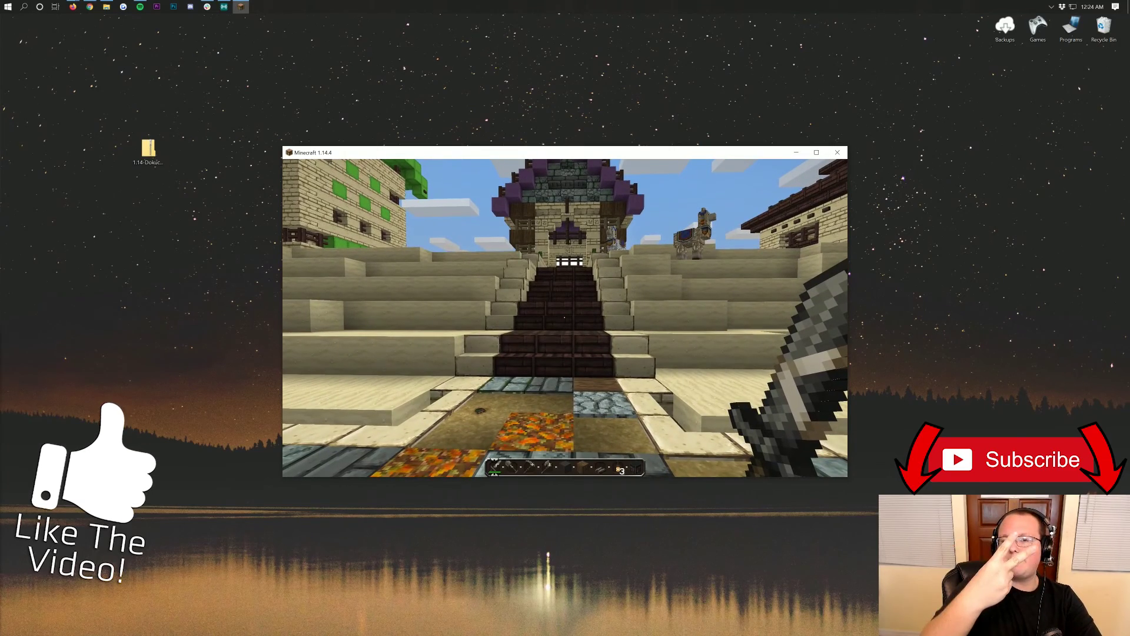